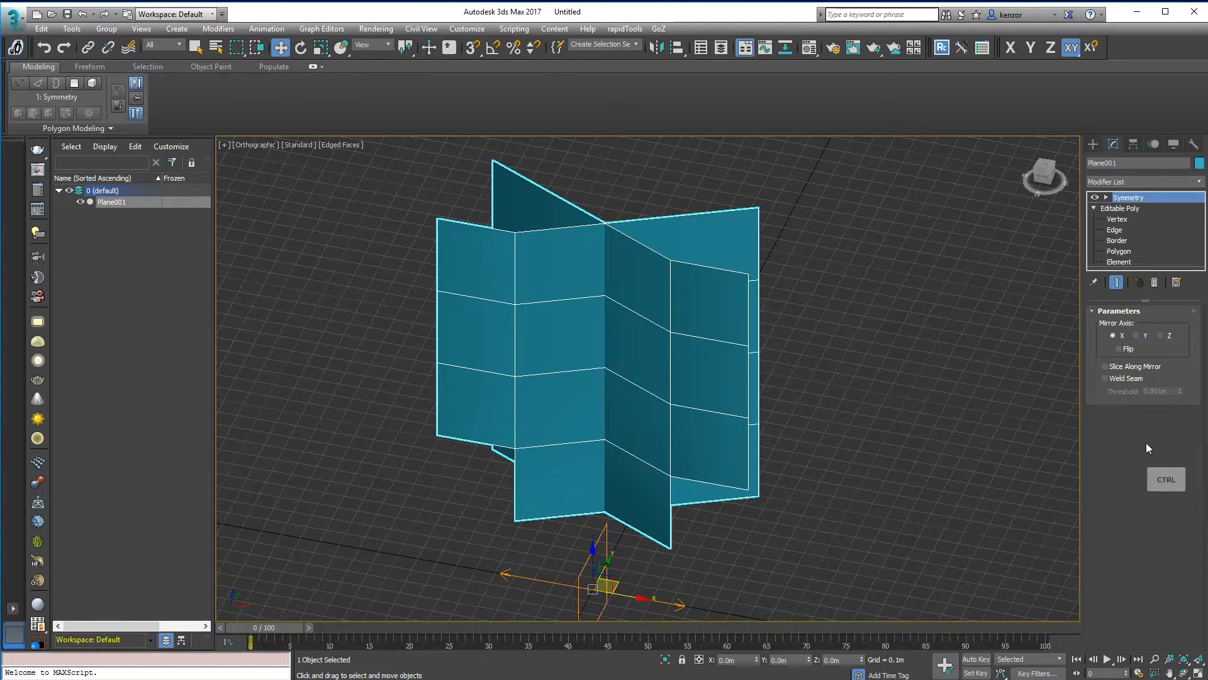
{"action": "key", "text": "ctrl+1"}
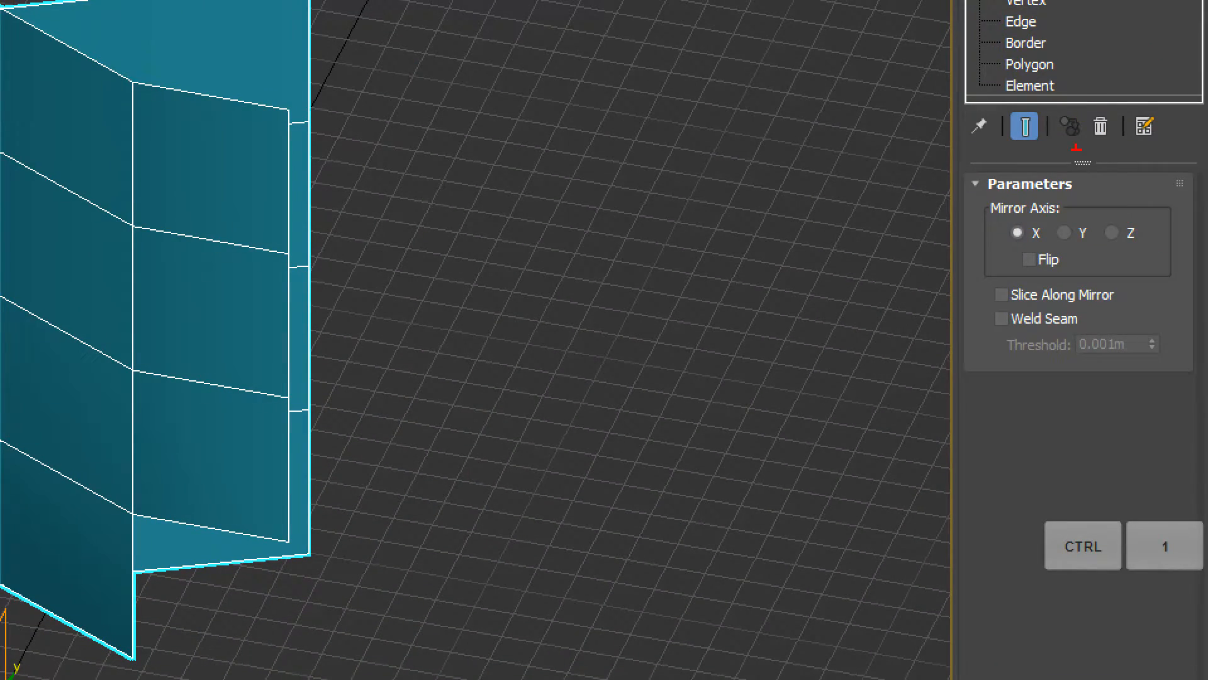
{"action": "mouse_move", "coordinate": [1043, 192]}
{"action": "left_mouse_down"}
{"action": "mouse_move", "coordinate": [975, 214]}
{"action": "mouse_move", "coordinate": [982, 287]}
{"action": "mouse_move", "coordinate": [1184, 258]}
{"action": "mouse_move", "coordinate": [1191, 202]}
{"action": "left_mouse_up"}
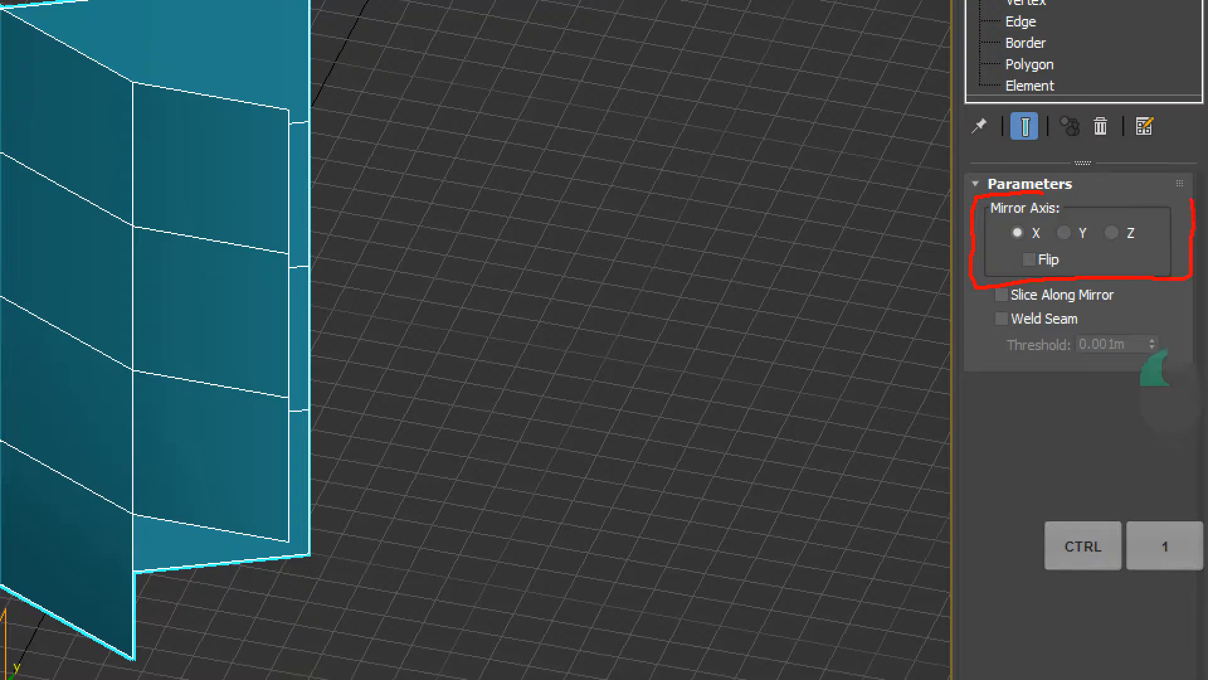
{"action": "mouse_move", "coordinate": [996, 278]}
{"action": "left_mouse_down"}
{"action": "mouse_move", "coordinate": [982, 305]}
{"action": "mouse_move", "coordinate": [1070, 307]}
{"action": "mouse_move", "coordinate": [1007, 283]}
{"action": "left_mouse_up"}
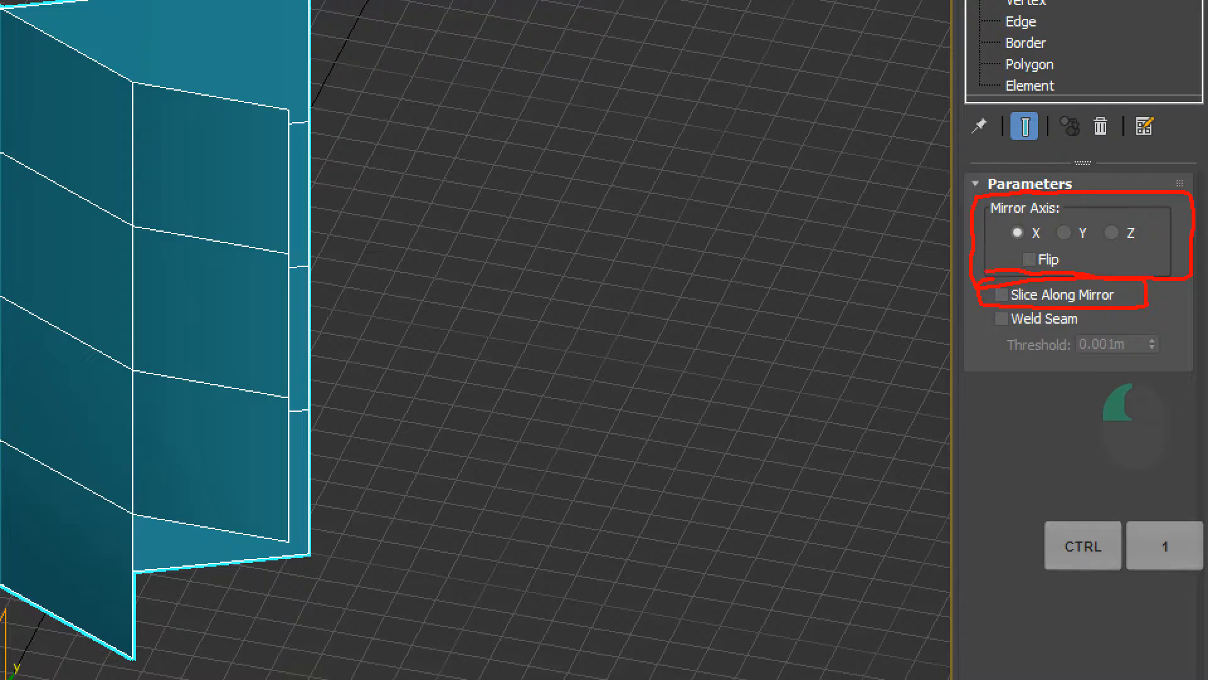
{"action": "left_click_drag", "start_coordinate": [987, 307], "coordinate": [1110, 307]}
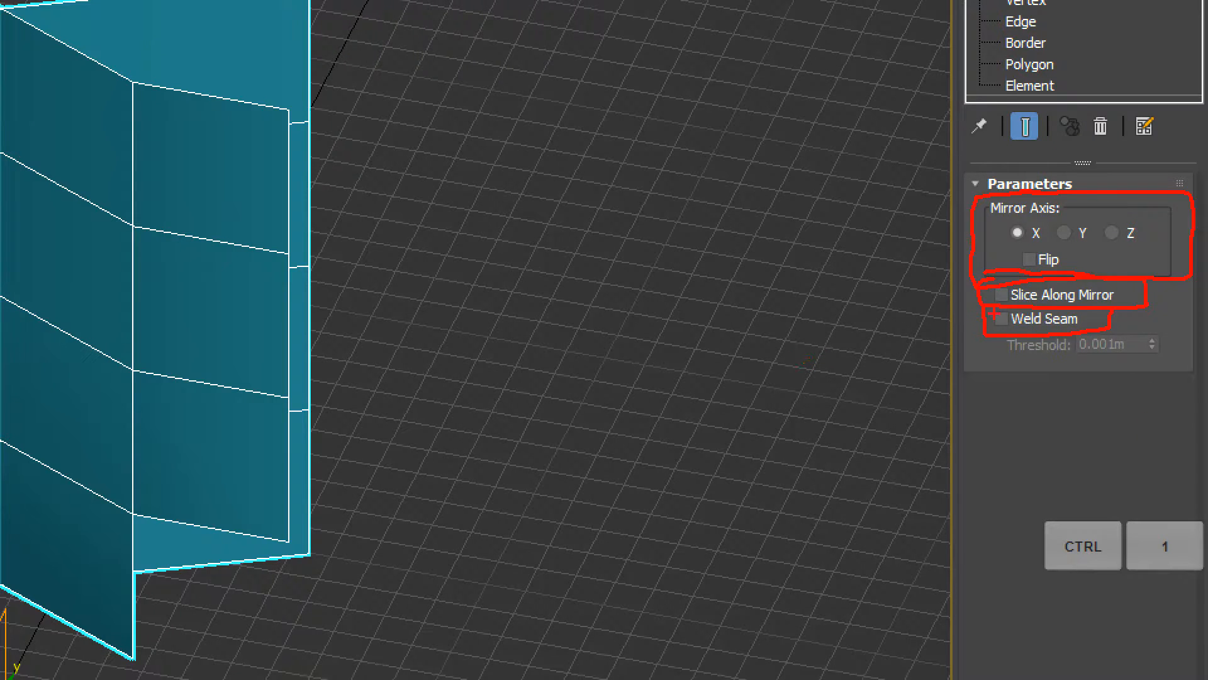
{"action": "left_click_drag", "start_coordinate": [920, 221], "coordinate": [919, 192]}
{"action": "mouse_move", "coordinate": [914, 291]}
{"action": "left_mouse_down"}
{"action": "mouse_move", "coordinate": [942, 308]}
{"action": "mouse_move", "coordinate": [925, 346]}
{"action": "left_mouse_up"}
{"action": "key", "text": "ctrl+1"}
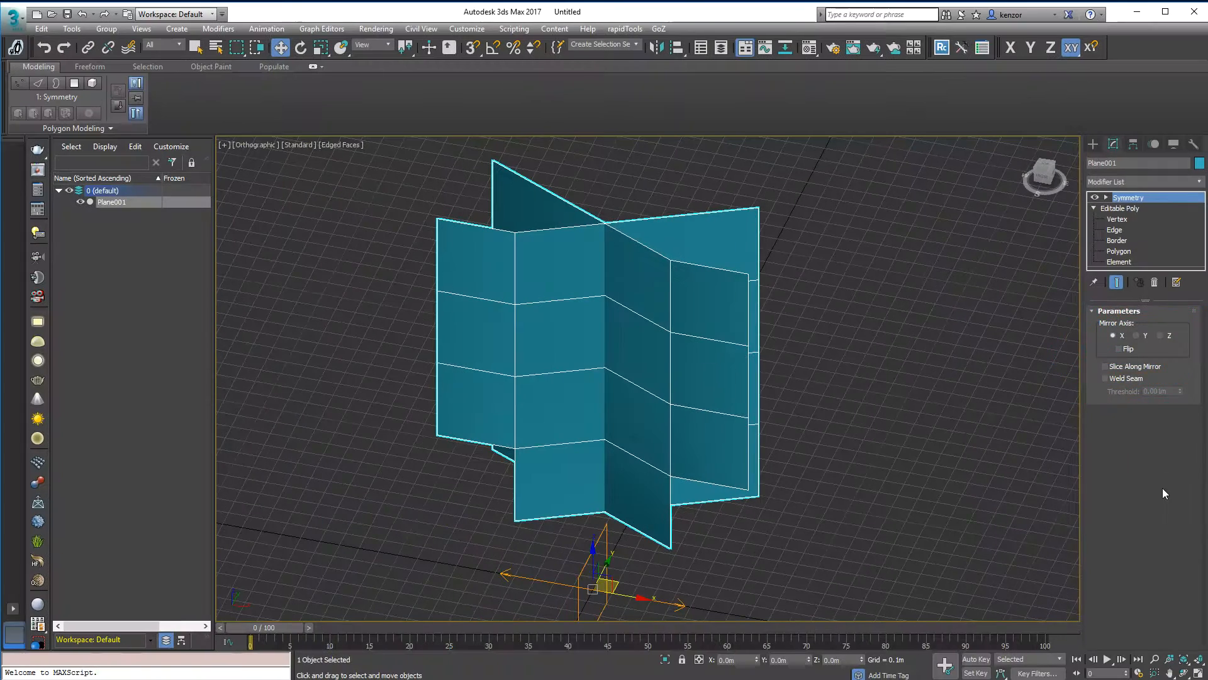
{"action": "key", "text": "ctrl+1"}
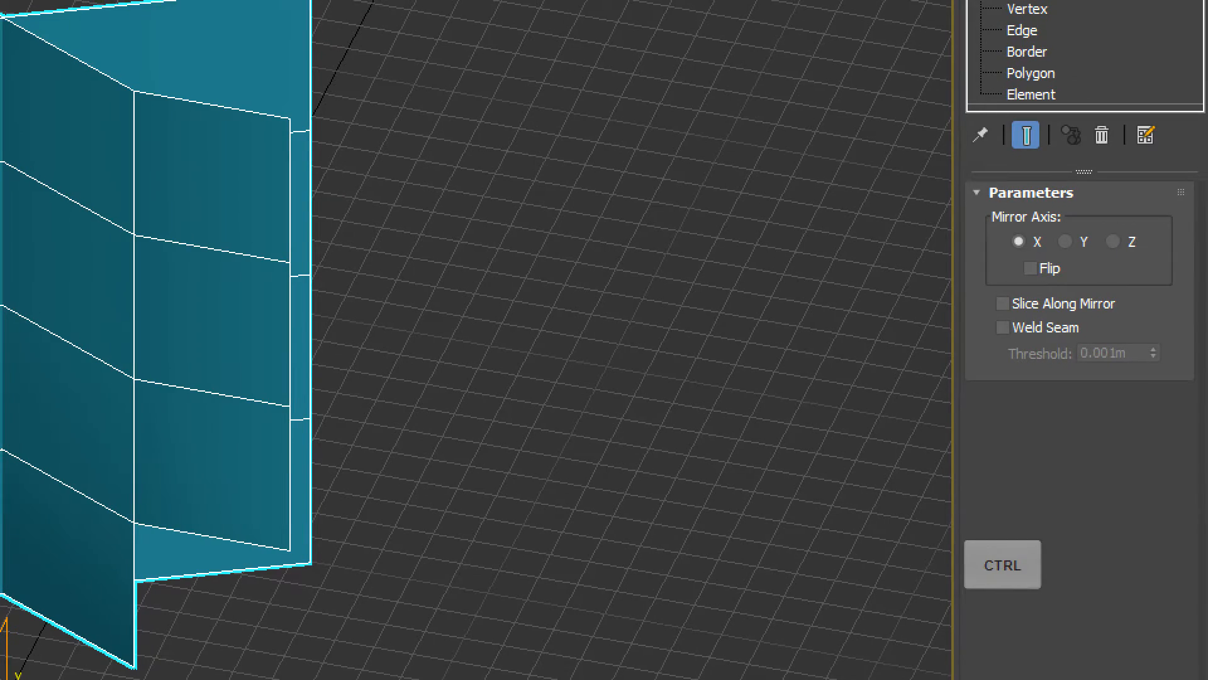
{"action": "key", "text": "ctrl+1"}
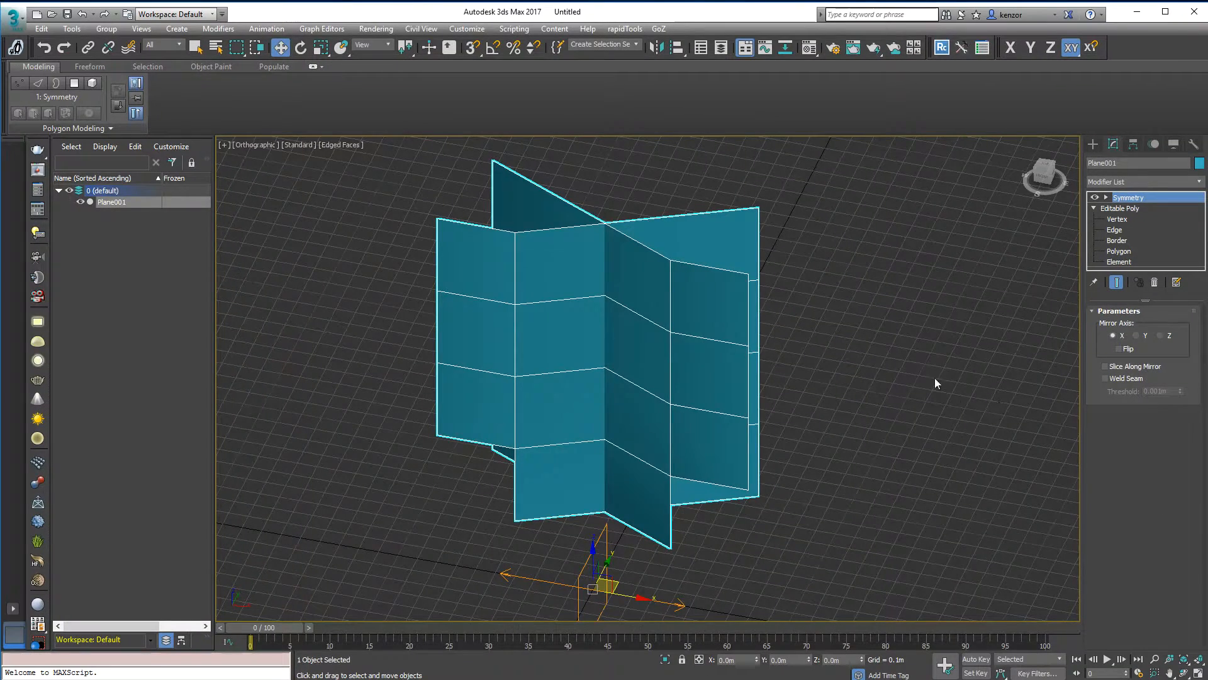
Disable and re-enable the Symmetry modifier to compare the original plane with its mirrored result, and inspect the mirror gizmo.
{"action": "middle_click_drag", "start_coordinate": [936, 382], "coordinate": [953, 298], "text": "alt"}
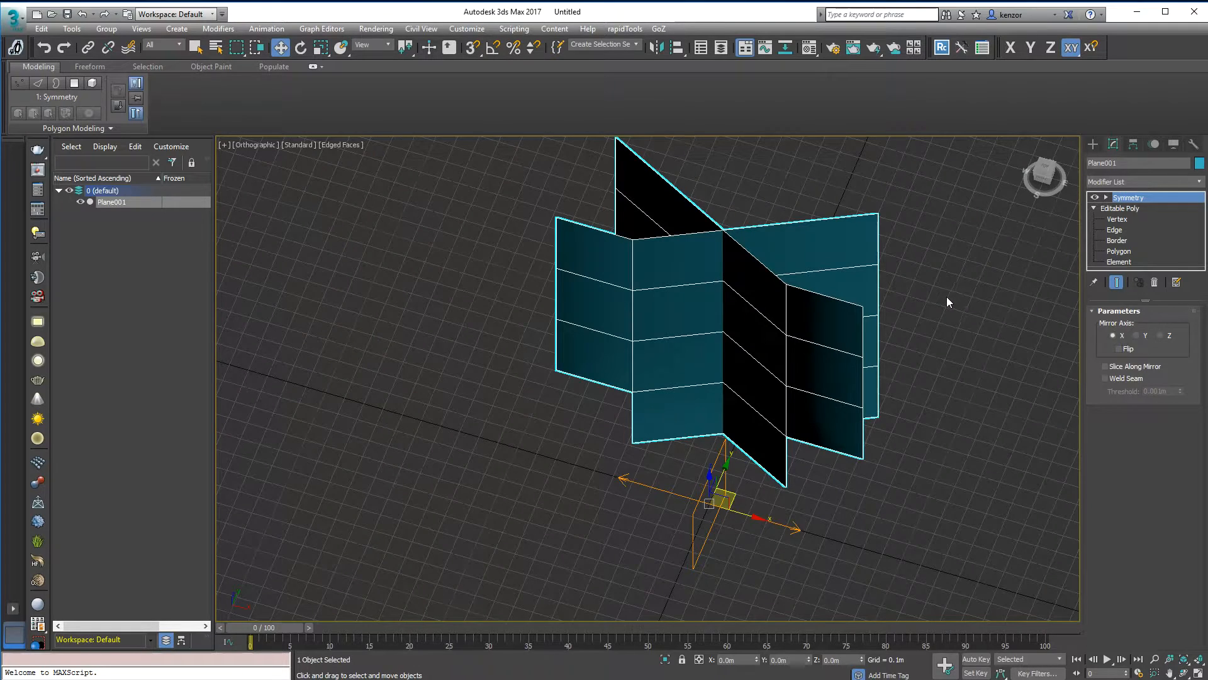
{"action": "left_click", "coordinate": [1096, 198]}
{"action": "middle_click_drag", "start_coordinate": [958, 254], "coordinate": [991, 255], "text": "alt"}
{"action": "left_click", "coordinate": [1095, 198]}
{"action": "middle_click_drag", "start_coordinate": [735, 421], "coordinate": [745, 355], "text": "alt"}
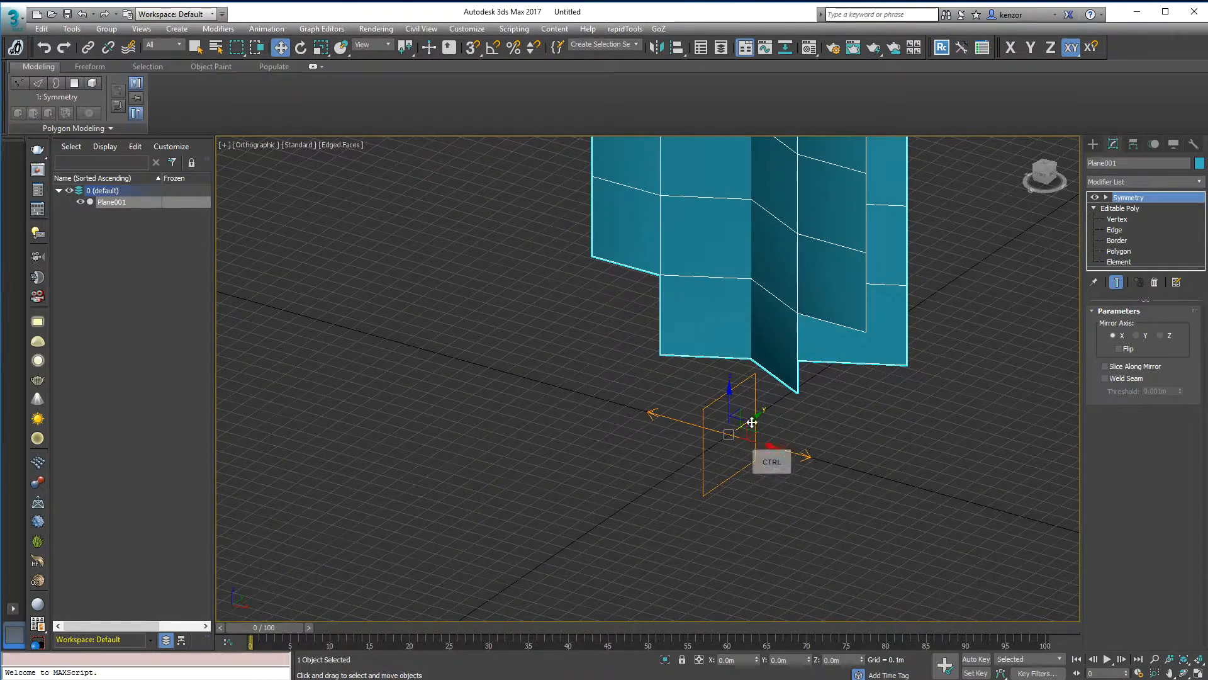
{"action": "key", "text": "ctrl+1"}
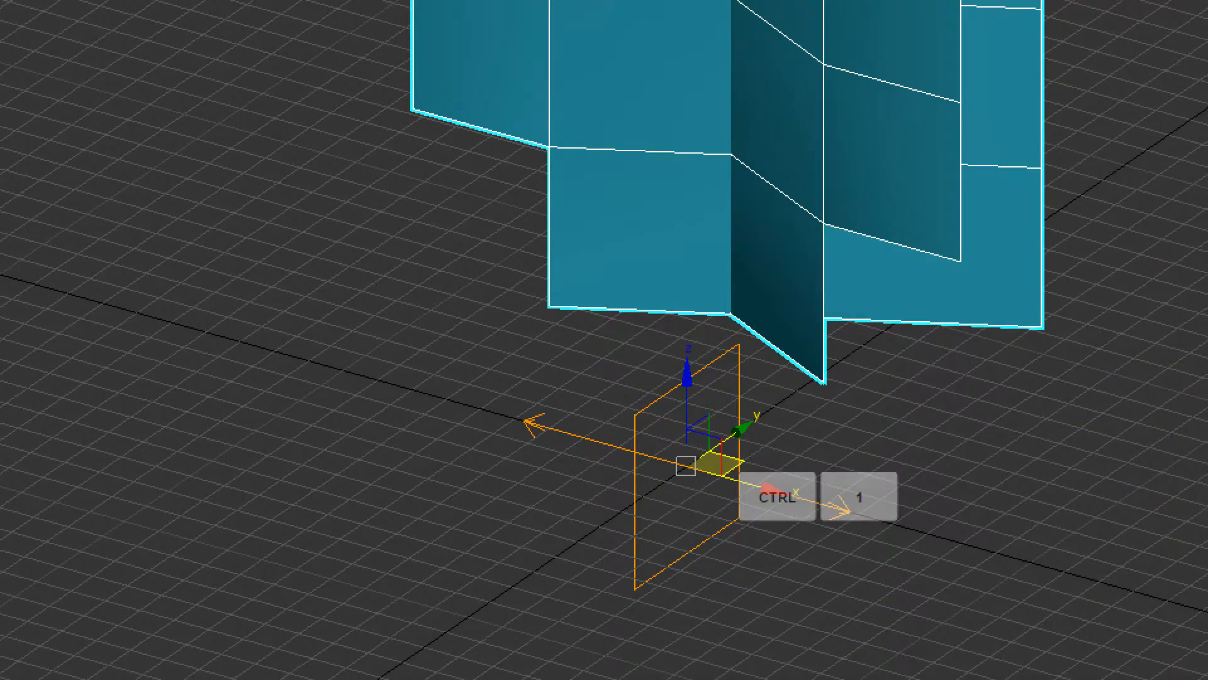
{"action": "mouse_move", "coordinate": [666, 250]}
{"action": "left_mouse_down"}
{"action": "mouse_move", "coordinate": [391, 493]}
{"action": "mouse_move", "coordinate": [761, 236]}
{"action": "mouse_move", "coordinate": [667, 250]}
{"action": "left_mouse_up"}
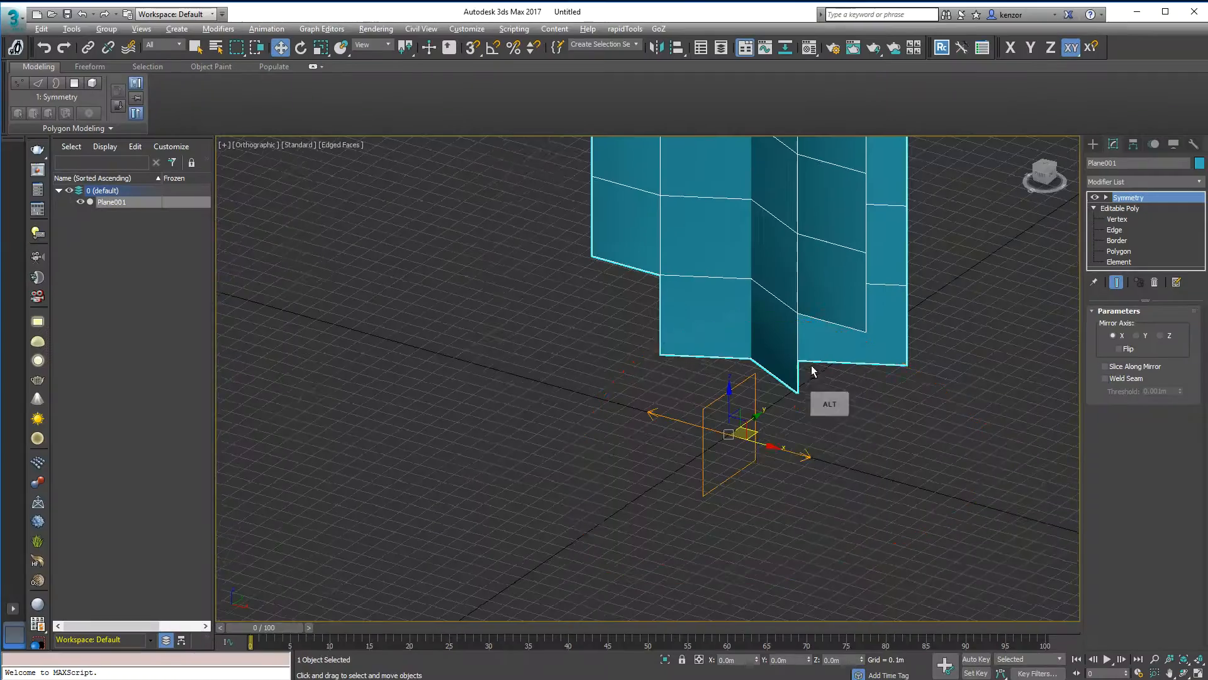
Try the Symmetry modifier's mirror axis on Y and Z, and set it back to X.
{"action": "mouse_move", "coordinate": [843, 324]}
{"action": "middle_mouse_down", "text": "alt"}
{"action": "mouse_move", "coordinate": [903, 344]}
{"action": "mouse_move", "coordinate": [883, 472]}
{"action": "mouse_move", "coordinate": [841, 445]}
{"action": "mouse_move", "coordinate": [955, 360]}
{"action": "middle_mouse_up", "text": "alt"}
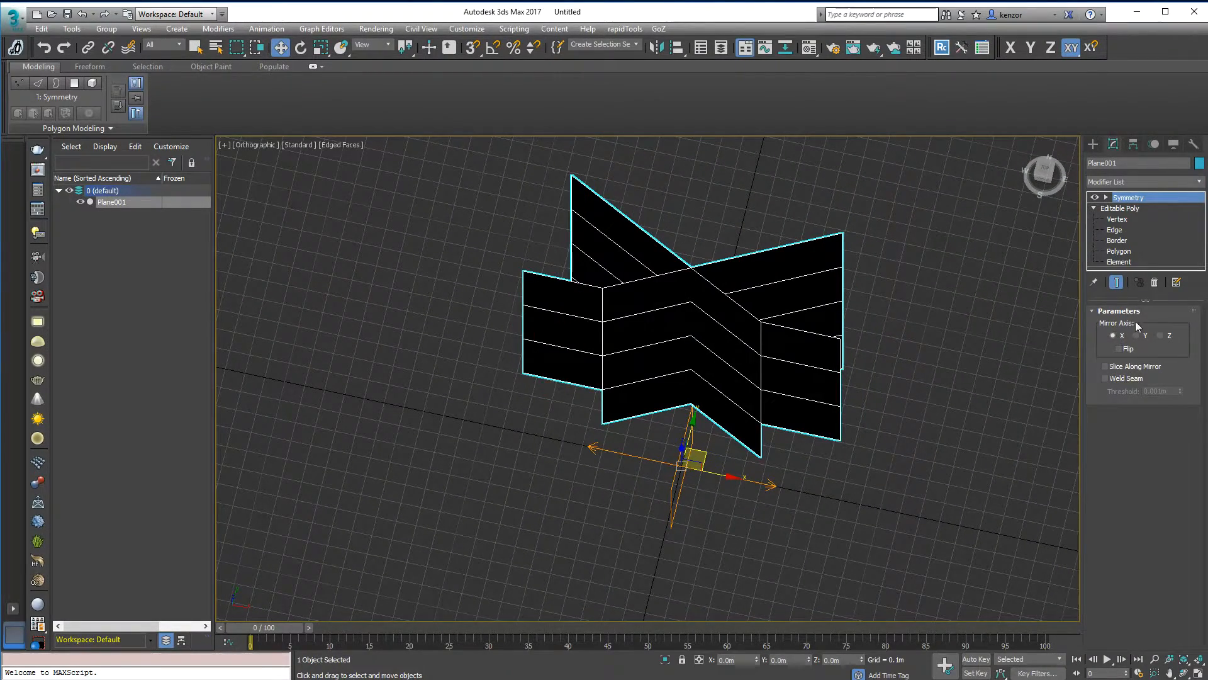
{"action": "mouse_move", "coordinate": [986, 370]}
{"action": "middle_mouse_down", "text": "alt"}
{"action": "mouse_move", "coordinate": [809, 369]}
{"action": "mouse_move", "coordinate": [850, 359]}
{"action": "middle_mouse_up", "text": "alt"}
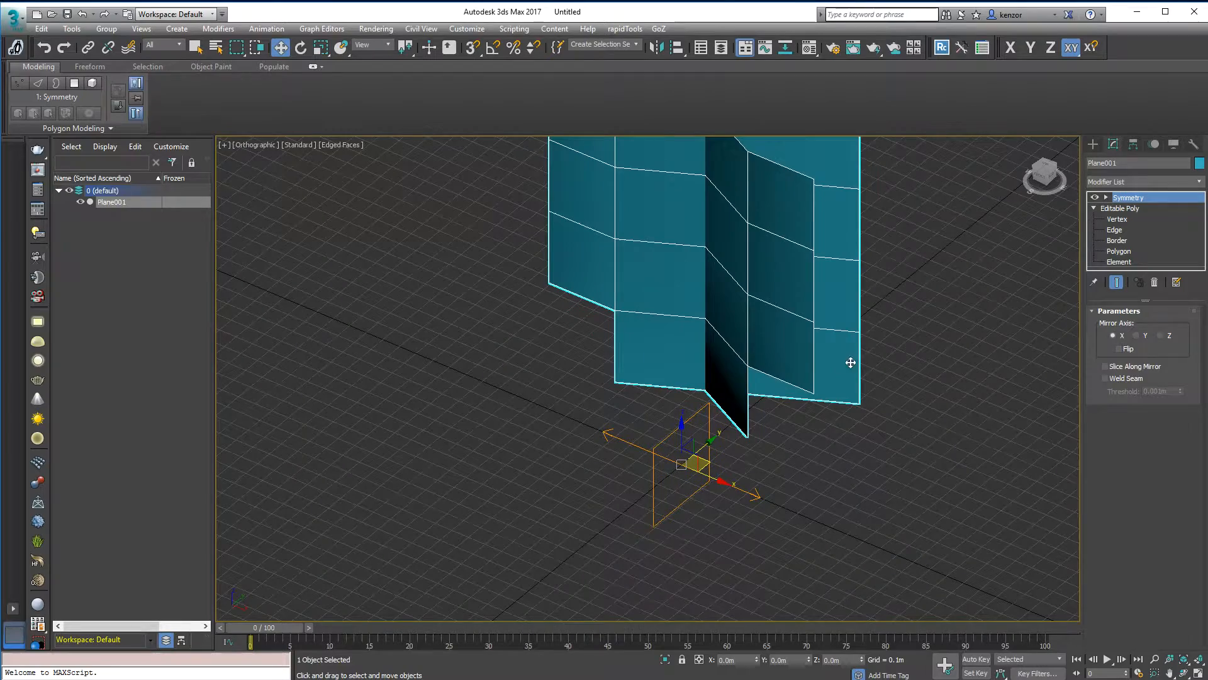
{"action": "left_click", "coordinate": [1137, 336]}
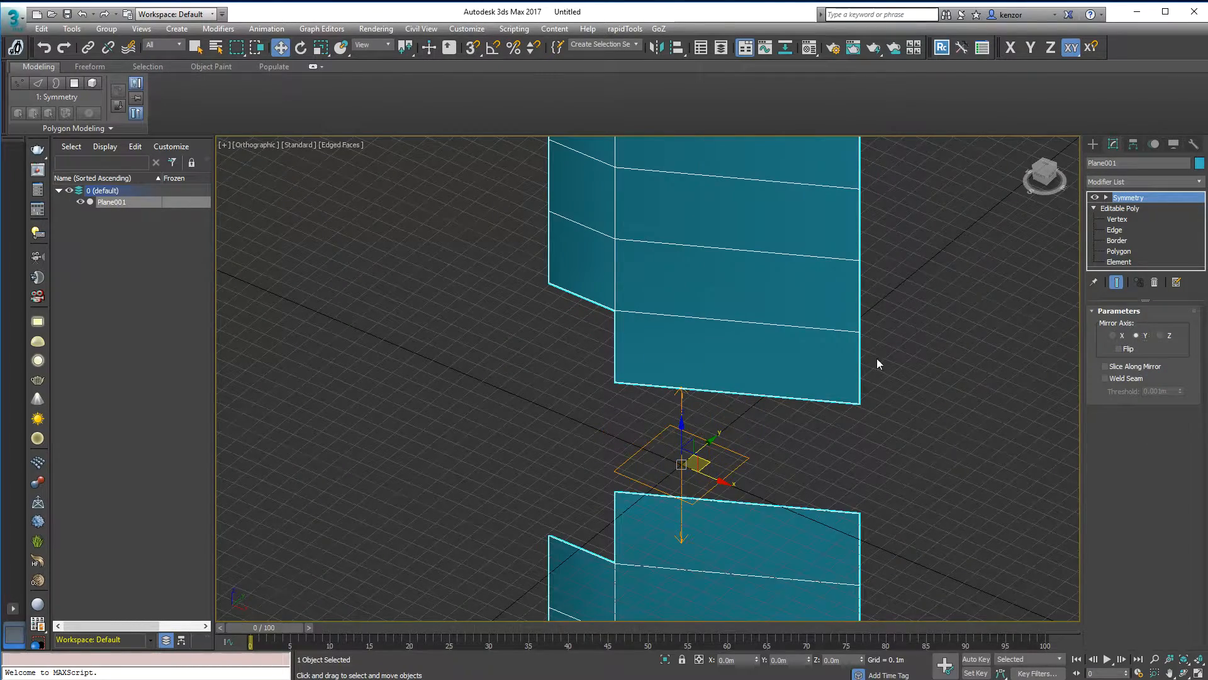
{"action": "scroll", "coordinate": [877, 357], "scroll_direction": "down", "scroll_amount": 3}
{"action": "left_click", "coordinate": [1162, 336]}
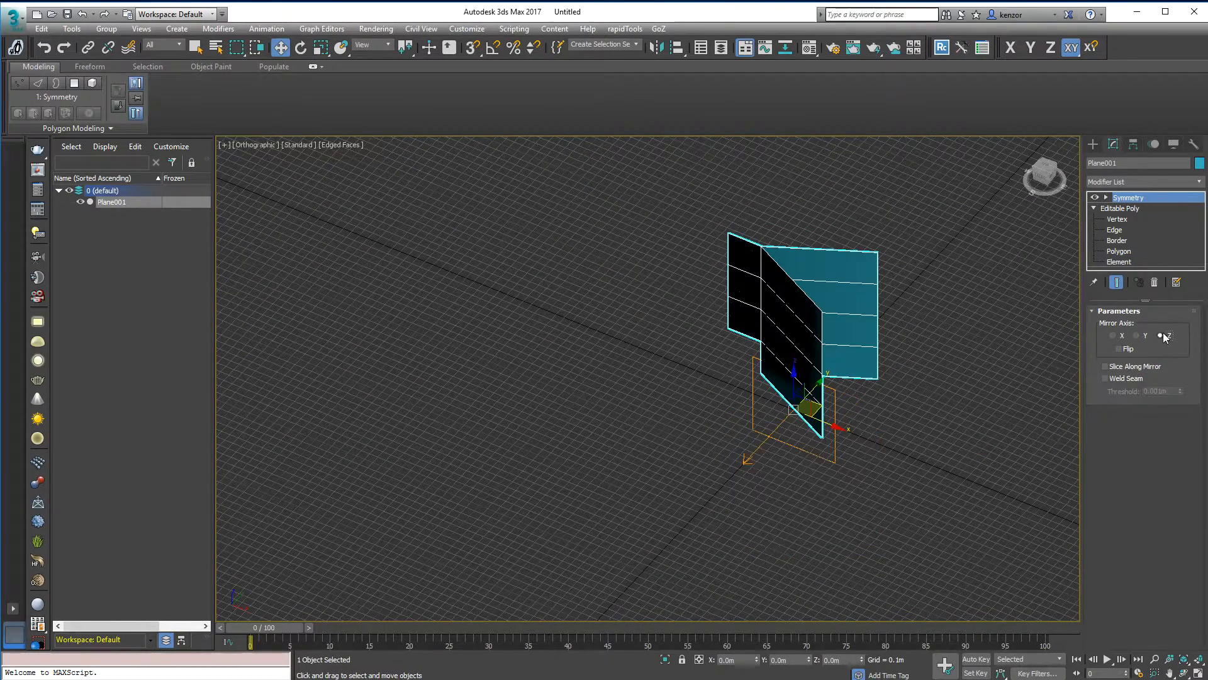
{"action": "middle_click_drag", "start_coordinate": [1010, 314], "coordinate": [1066, 346], "text": "alt"}
{"action": "left_click", "coordinate": [1113, 335]}
{"action": "middle_click_drag", "start_coordinate": [931, 335], "coordinate": [895, 334], "text": "alt"}
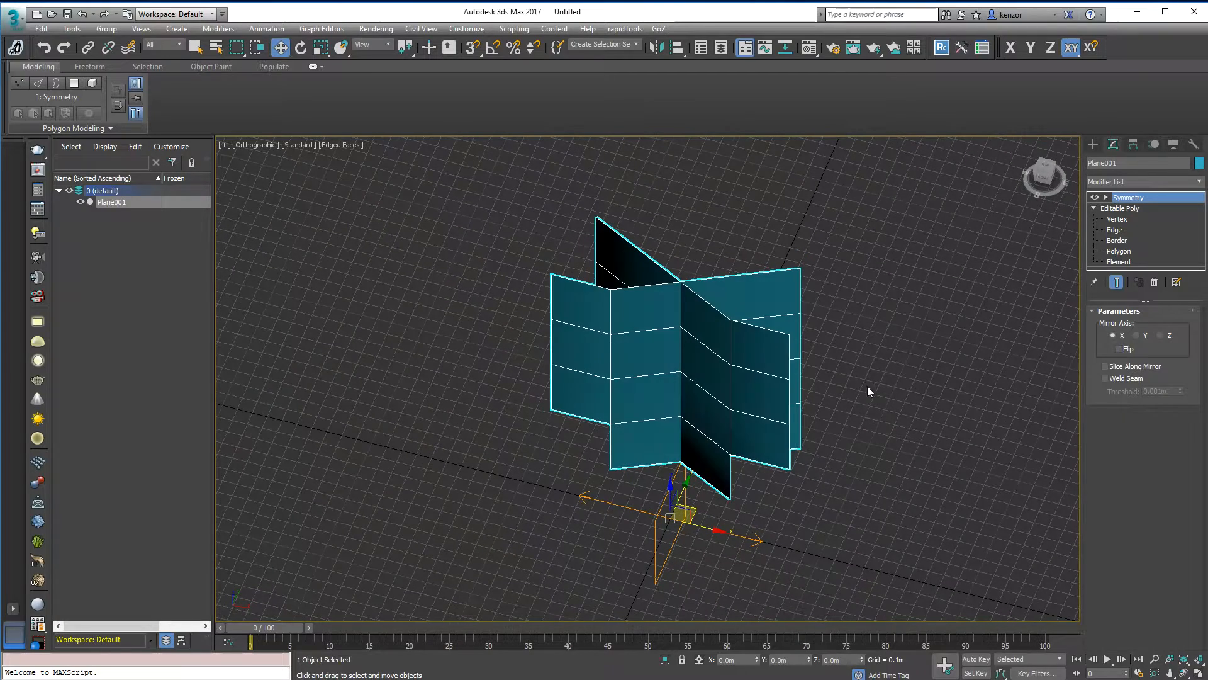
Enable Slice Along Mirror in the Symmetry modifier and inspect the mesh at the mirror plane.
{"action": "left_click", "coordinate": [1106, 365]}
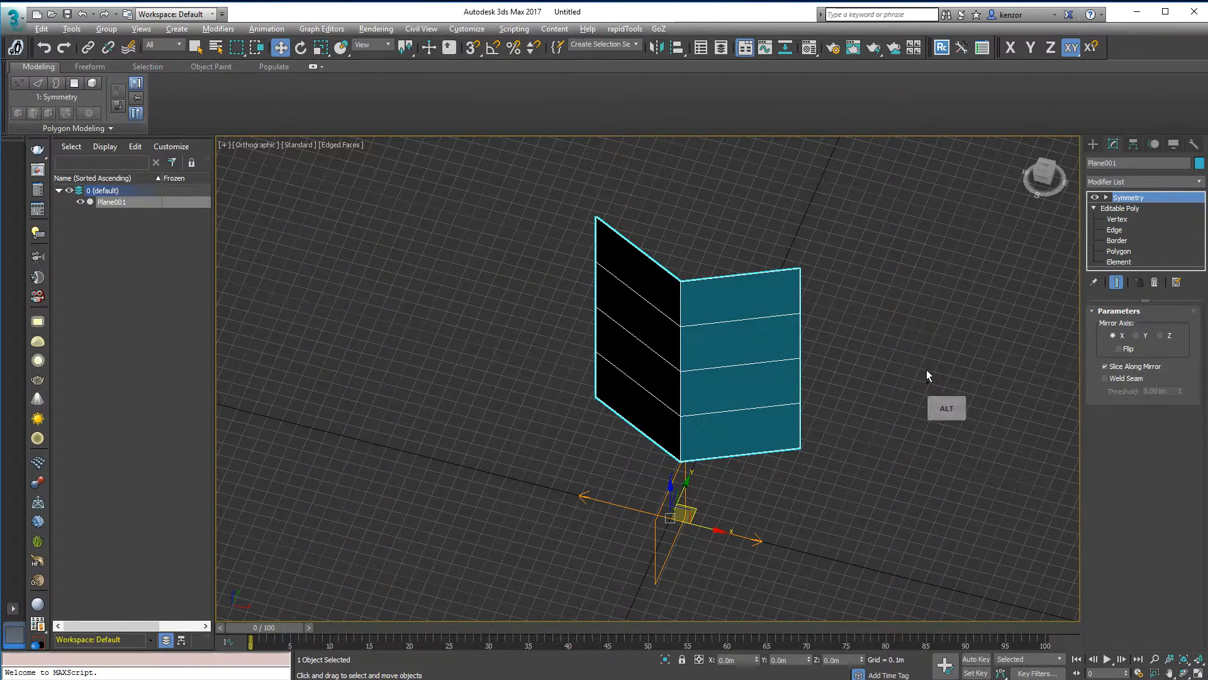
{"action": "middle_click_drag", "start_coordinate": [928, 373], "coordinate": [916, 375], "text": "alt"}
{"action": "middle_click_drag", "start_coordinate": [852, 397], "coordinate": [849, 437]}
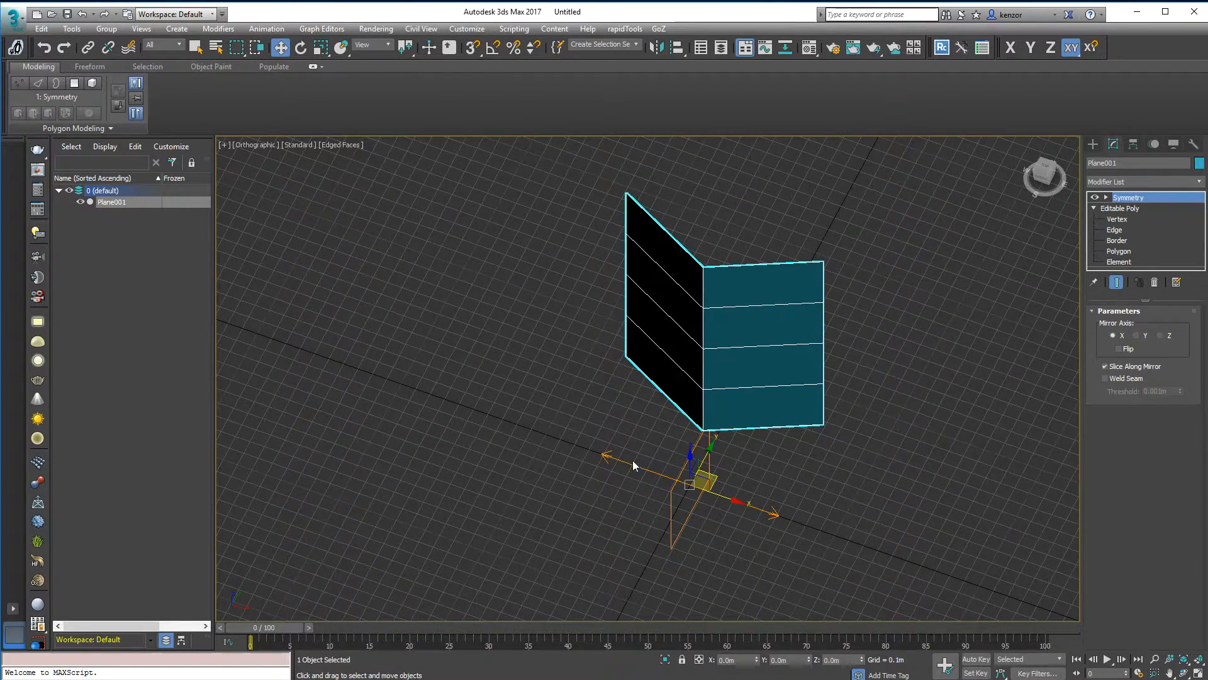
{"action": "middle_click_drag", "start_coordinate": [673, 462], "coordinate": [686, 382], "text": "alt"}
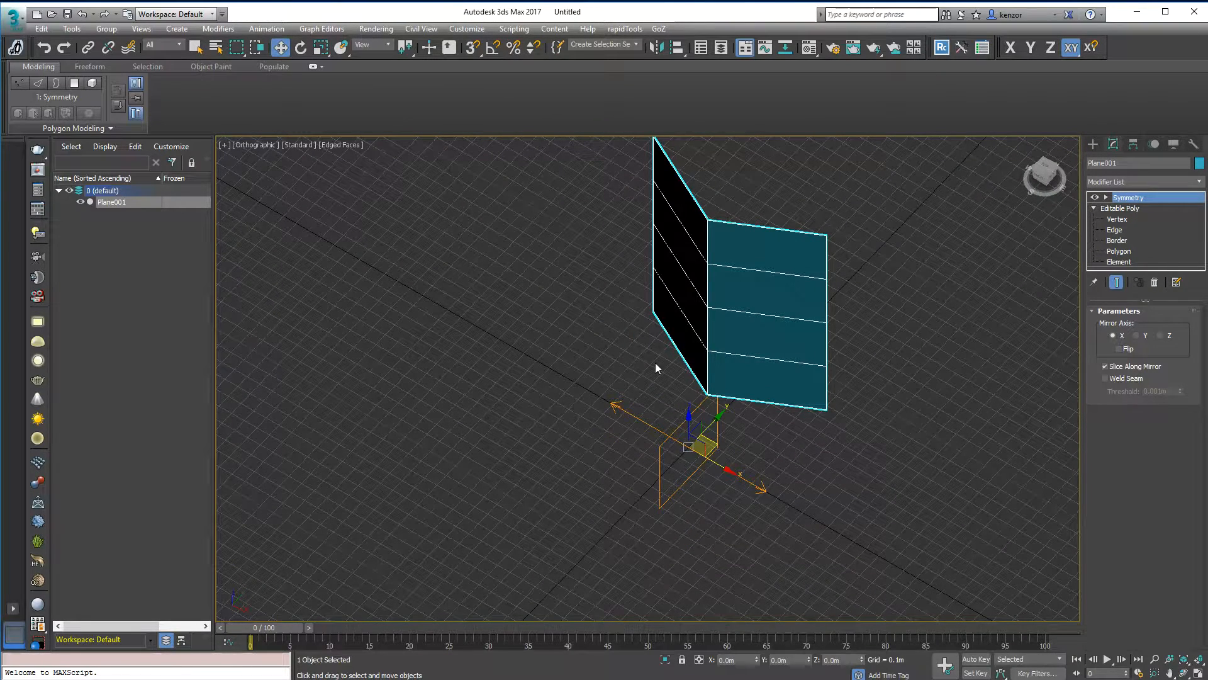
Flip the symmetry repeatedly to compare both mirrored sides, leaving Flip disabled.
{"action": "left_click", "coordinate": [1120, 349]}
{"action": "left_click", "coordinate": [1120, 349]}
{"action": "left_click", "coordinate": [1120, 348]}
{"action": "left_click", "coordinate": [1120, 349]}
{"action": "left_click", "coordinate": [1120, 350]}
{"action": "left_click", "coordinate": [1119, 349]}
{"action": "middle_click_drag", "start_coordinate": [949, 387], "coordinate": [966, 371], "text": "alt"}
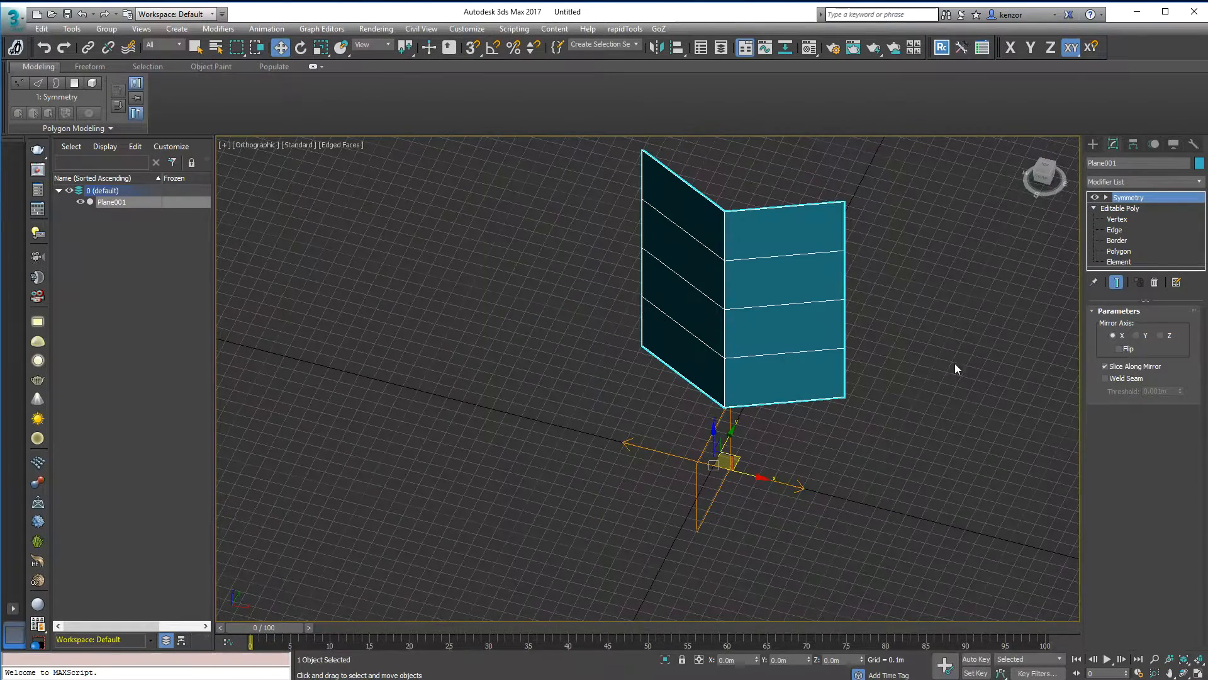
Enable Weld Seam in the Symmetry modifier to inspect the seam, and disable it again.
{"action": "left_click", "coordinate": [1105, 378]}
{"action": "middle_click_drag", "start_coordinate": [996, 347], "coordinate": [1066, 372], "text": "alt"}
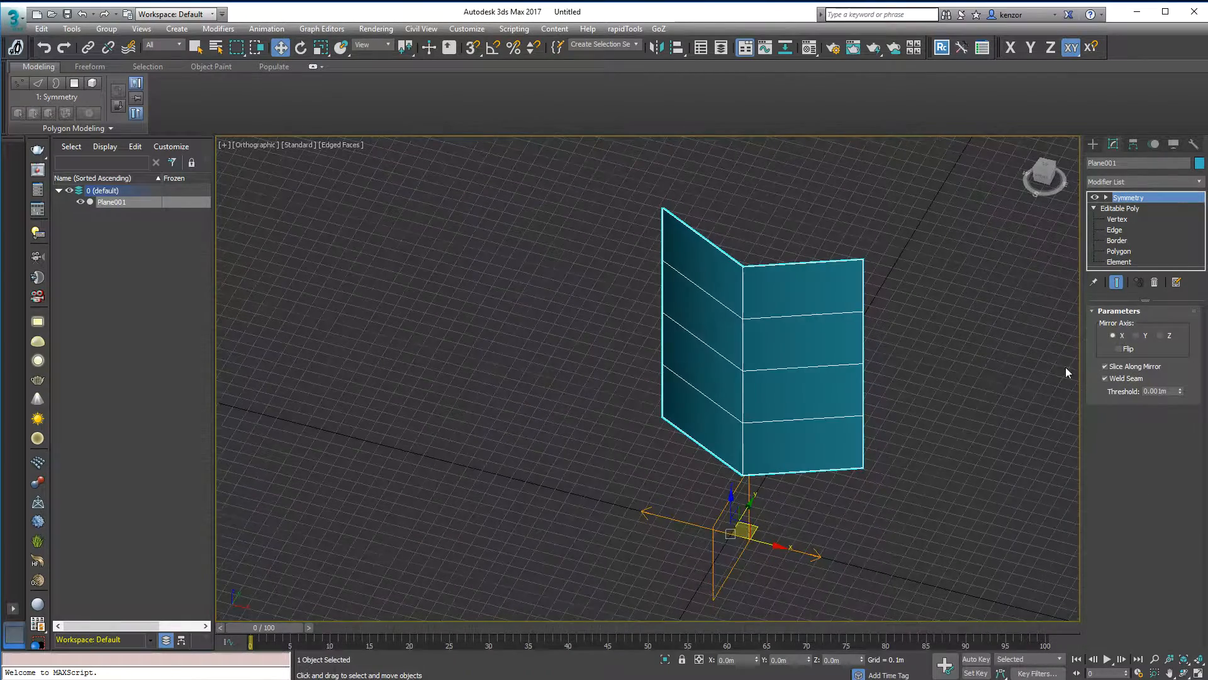
{"action": "left_click", "coordinate": [1105, 379]}
{"action": "middle_click_drag", "start_coordinate": [1007, 340], "coordinate": [700, 264], "text": "alt"}
{"action": "middle_click_drag", "start_coordinate": [766, 387], "coordinate": [726, 350], "text": "alt"}
Add an Edit Poly modifier above Symmetry and switch it to Element selection.
{"action": "left_click", "coordinate": [1200, 183]}
{"action": "key", "text": "e"}
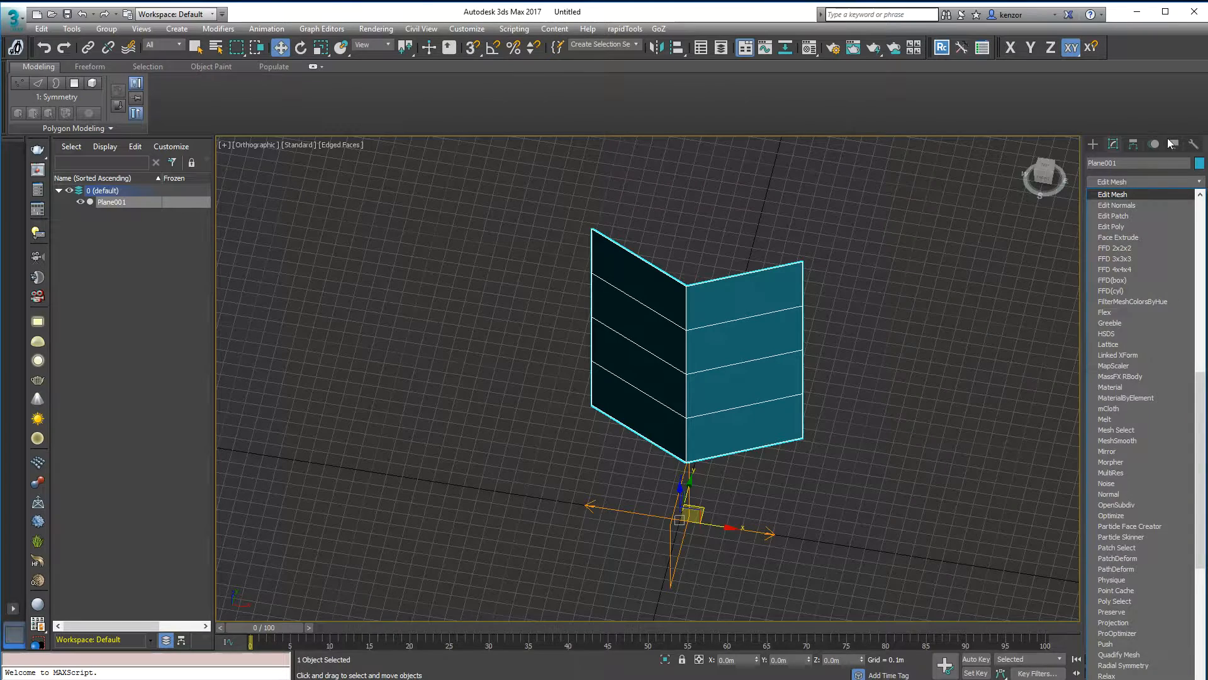
{"action": "left_click", "coordinate": [1131, 225]}
{"action": "left_click", "coordinate": [1171, 410]}
Select one half of the mirrored mesh, move it along the X axis to test the seam, and undo the move.
{"action": "left_click", "coordinate": [784, 366]}
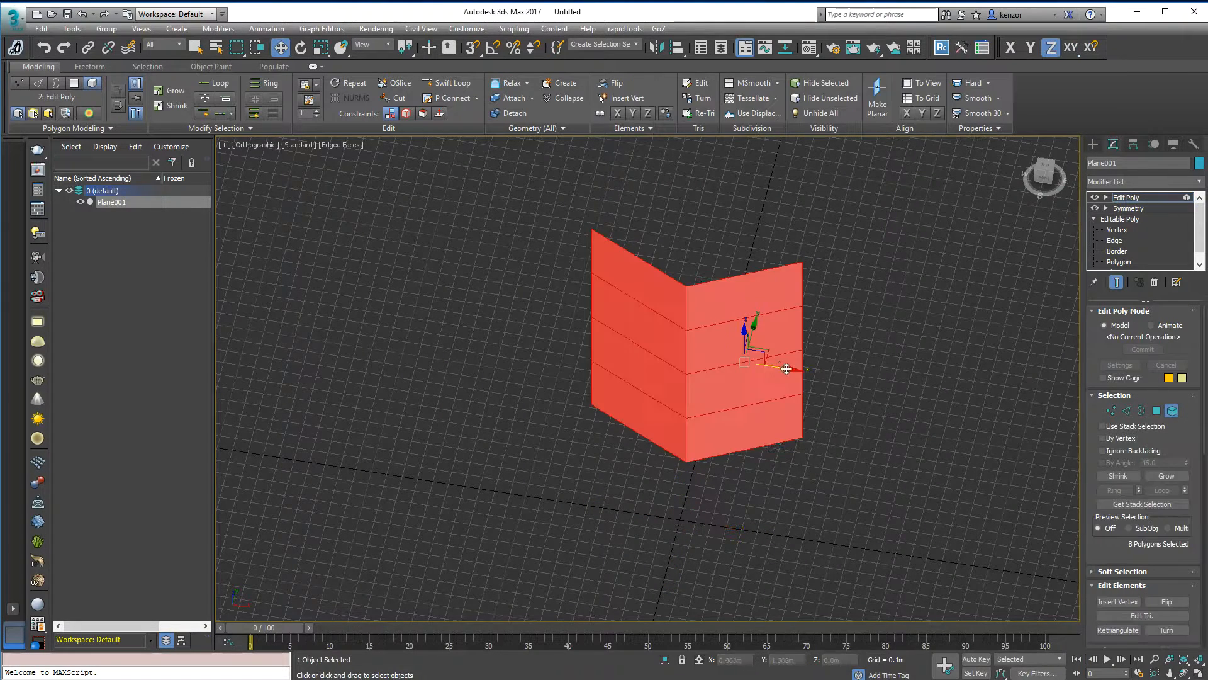
{"action": "left_click_drag", "start_coordinate": [775, 368], "coordinate": [897, 371]}
{"action": "middle_click_drag", "start_coordinate": [983, 319], "coordinate": [952, 285]}
{"action": "key", "text": "ctrl+z"}
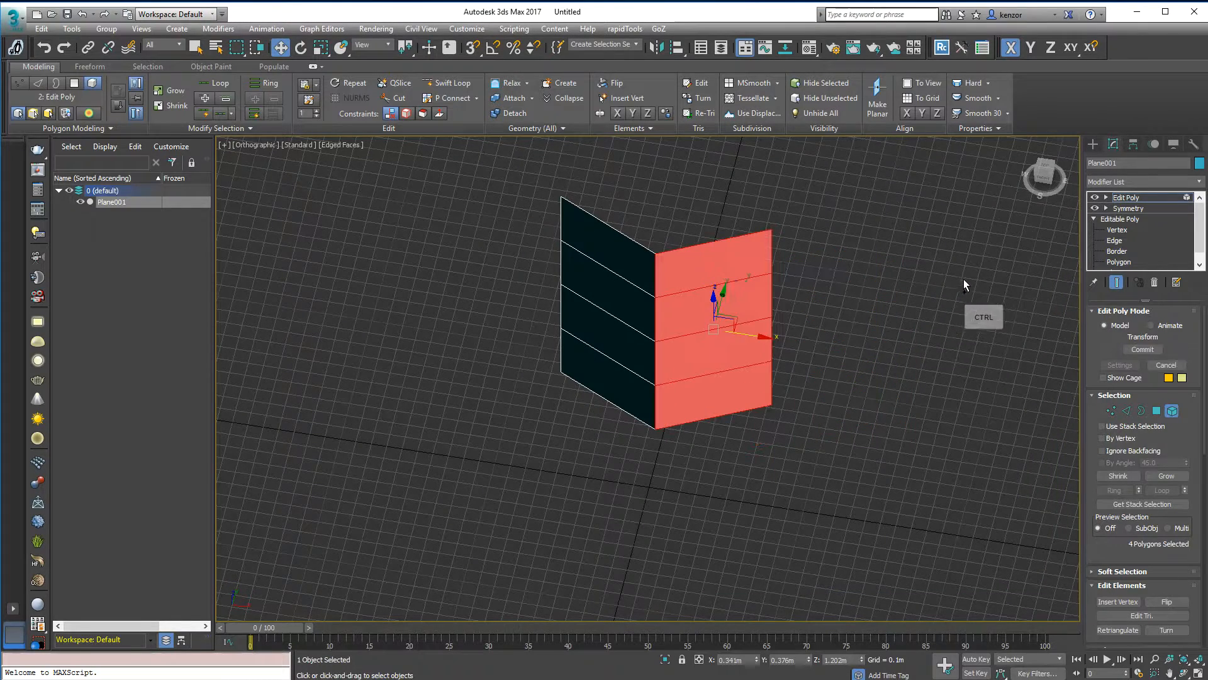
Enable Weld Seam in the Symmetry modifier and return to the Edit Poly modifier above it.
{"action": "left_click", "coordinate": [1177, 208]}
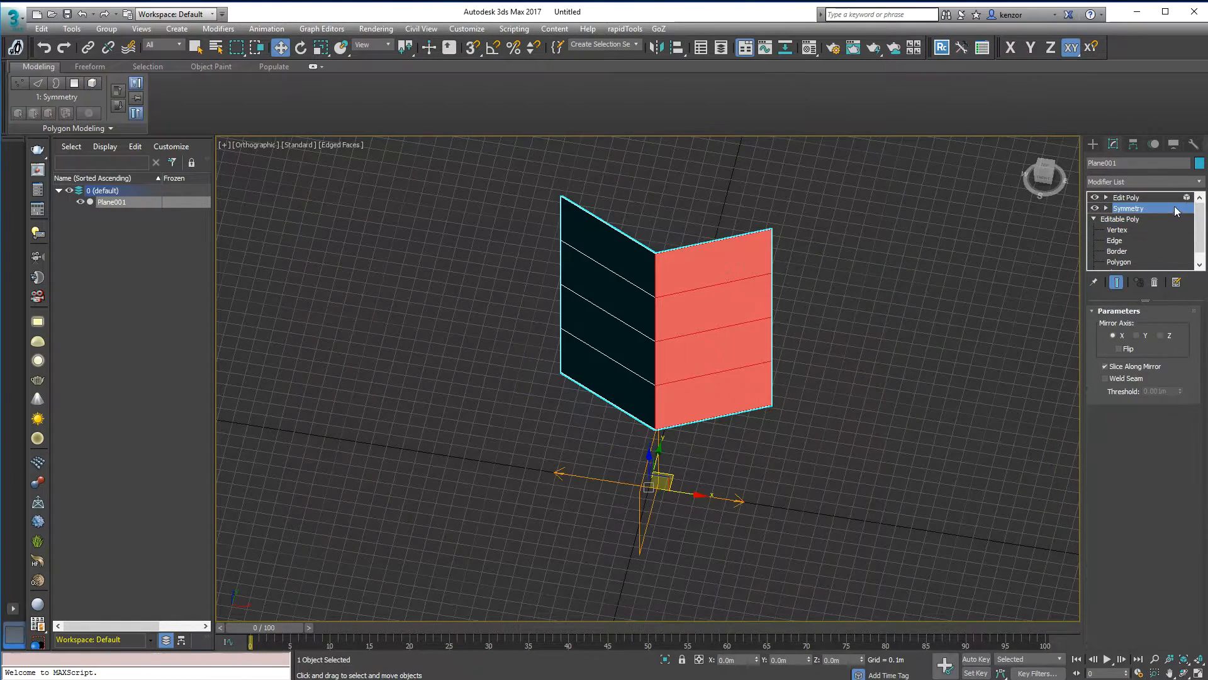
{"action": "left_click", "coordinate": [1116, 380]}
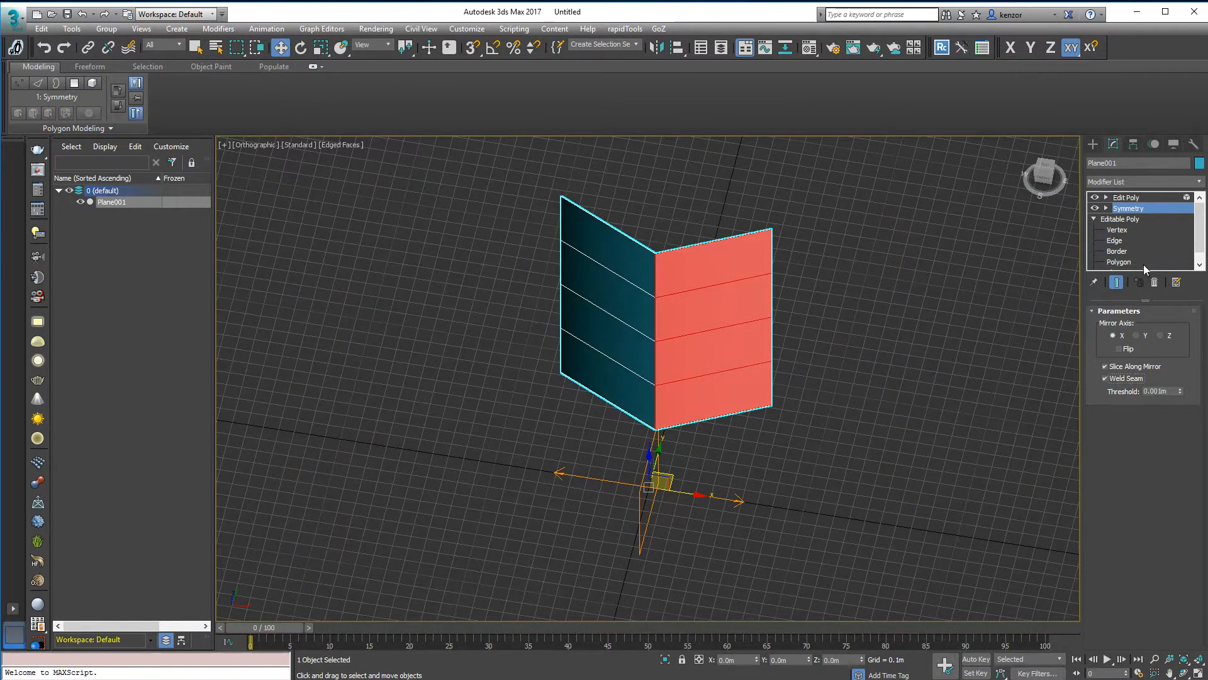
{"action": "left_click", "coordinate": [1163, 199]}
Select the welded mesh as an element to test the seam, and leave Element selection.
{"action": "left_click", "coordinate": [782, 315]}
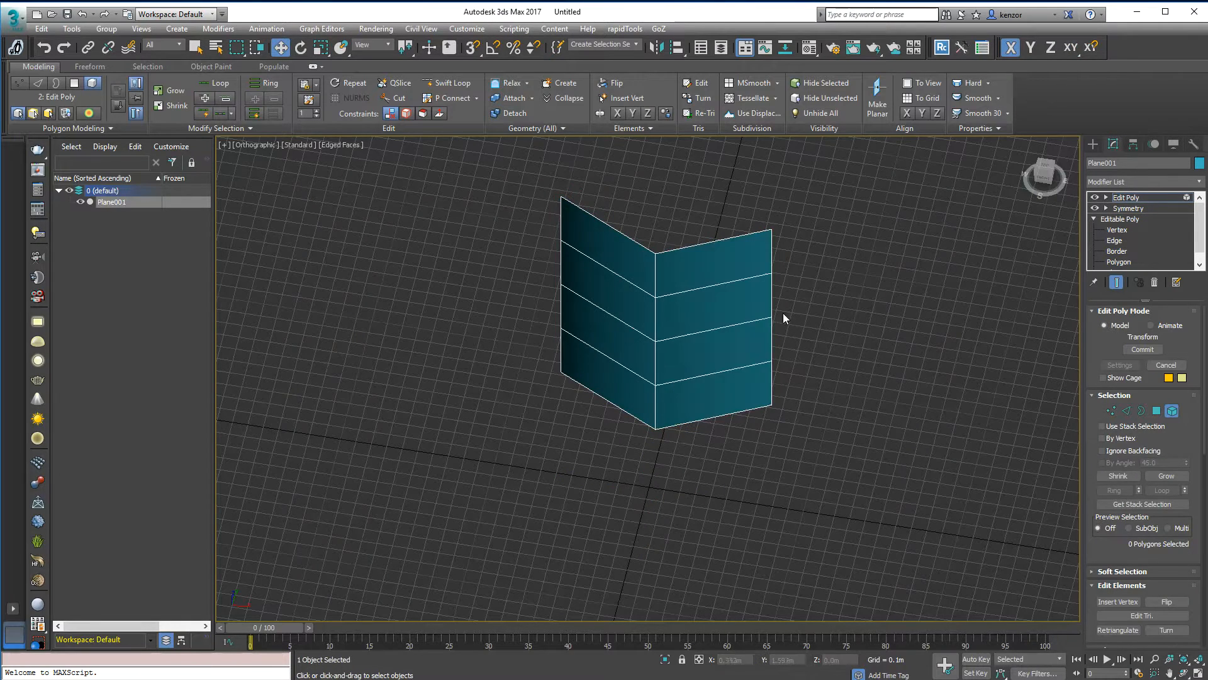
{"action": "key", "text": "ctrl+a"}
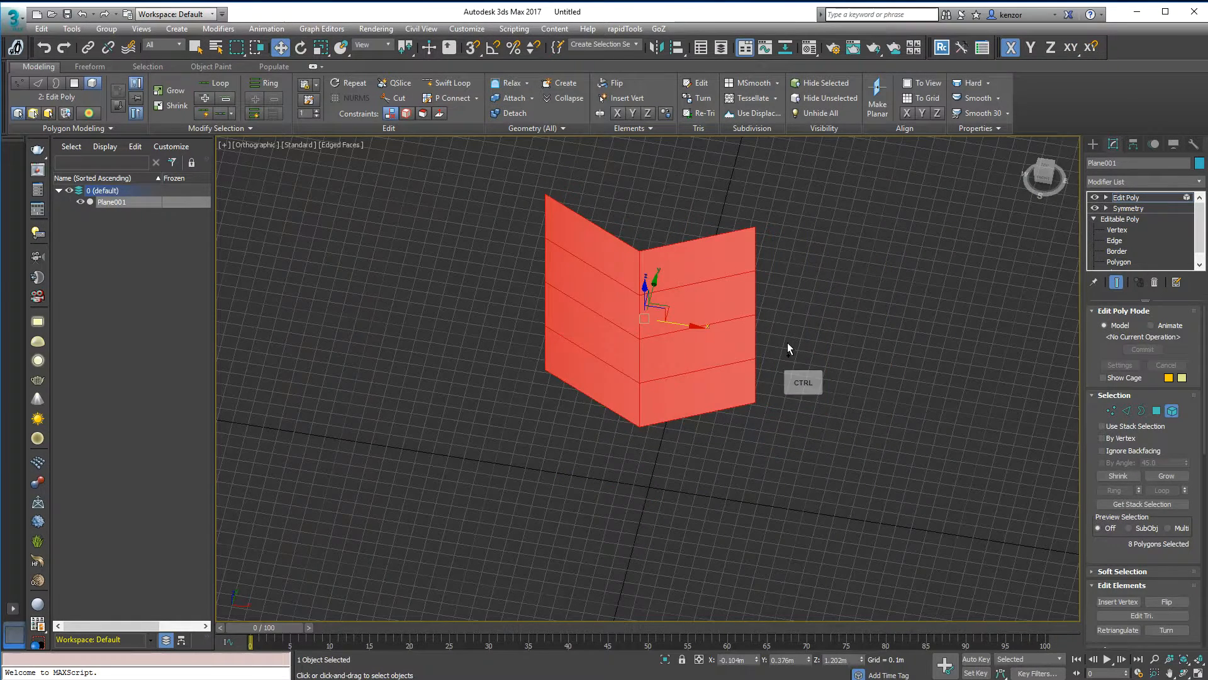
{"action": "left_click", "coordinate": [1187, 198]}
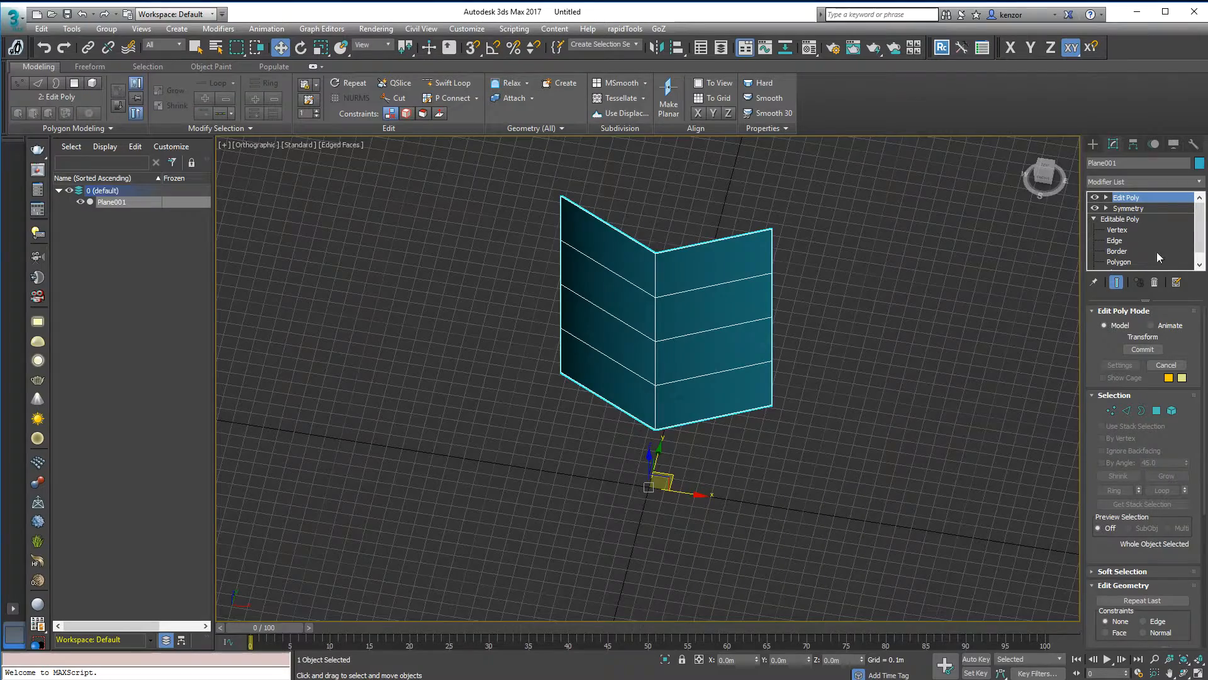
Delete the Edit Poly and Symmetry modifiers from the plane, leaving only the Editable Poly base.
{"action": "middle_click_drag", "start_coordinate": [832, 331], "coordinate": [774, 324], "text": "alt"}
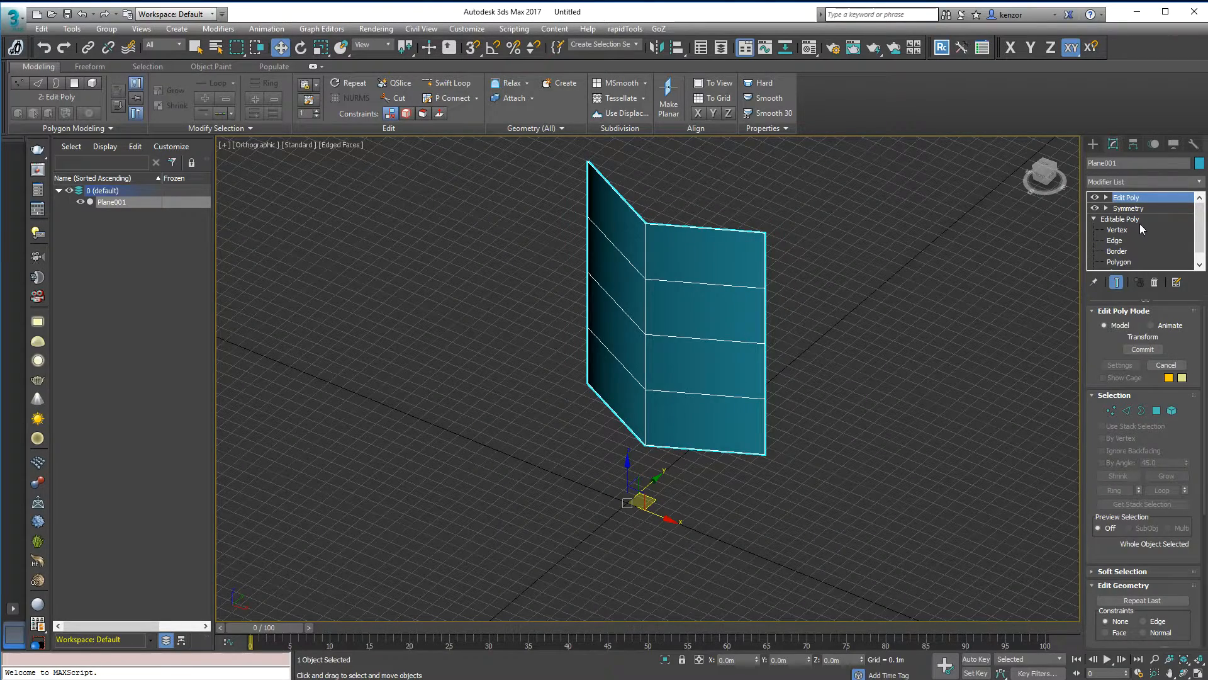
{"action": "left_click", "coordinate": [1156, 282]}
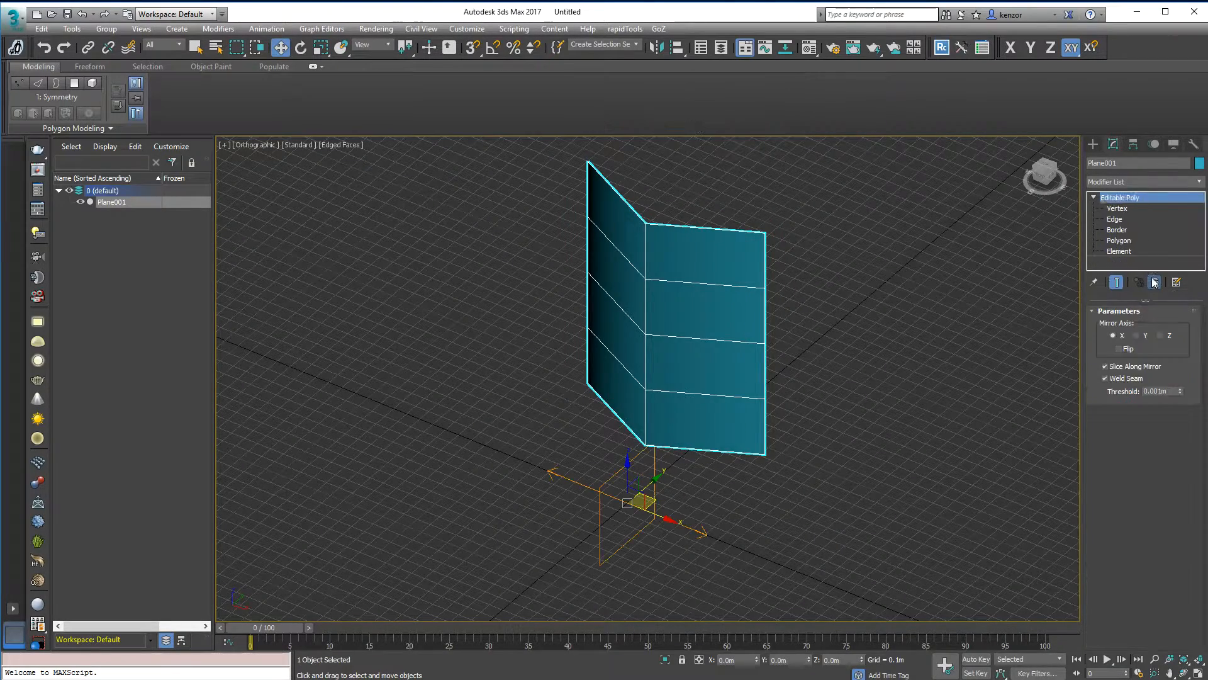
{"action": "left_click", "coordinate": [1155, 282]}
Switch the viewport to the Top view and frame the folded plane.
{"action": "mouse_move", "coordinate": [971, 312]}
{"action": "middle_mouse_down", "text": "alt"}
{"action": "mouse_move", "coordinate": [949, 327]}
{"action": "mouse_move", "coordinate": [987, 304]}
{"action": "middle_mouse_up", "text": "alt"}
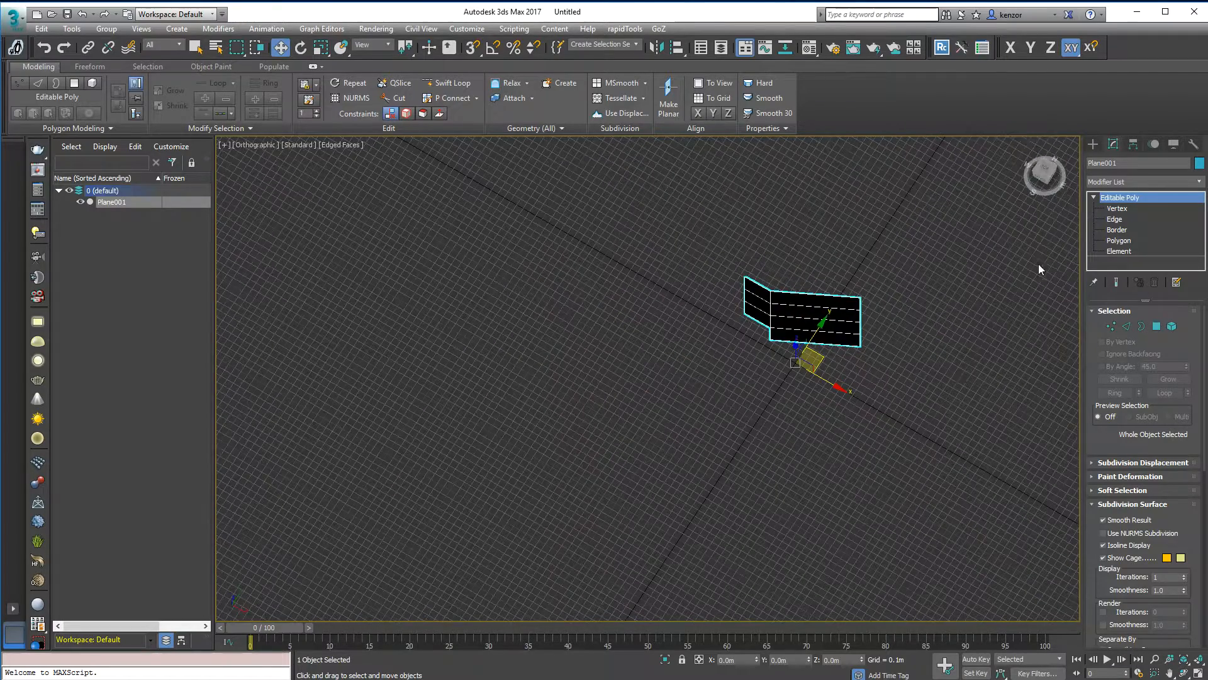
{"action": "left_click", "coordinate": [1045, 171]}
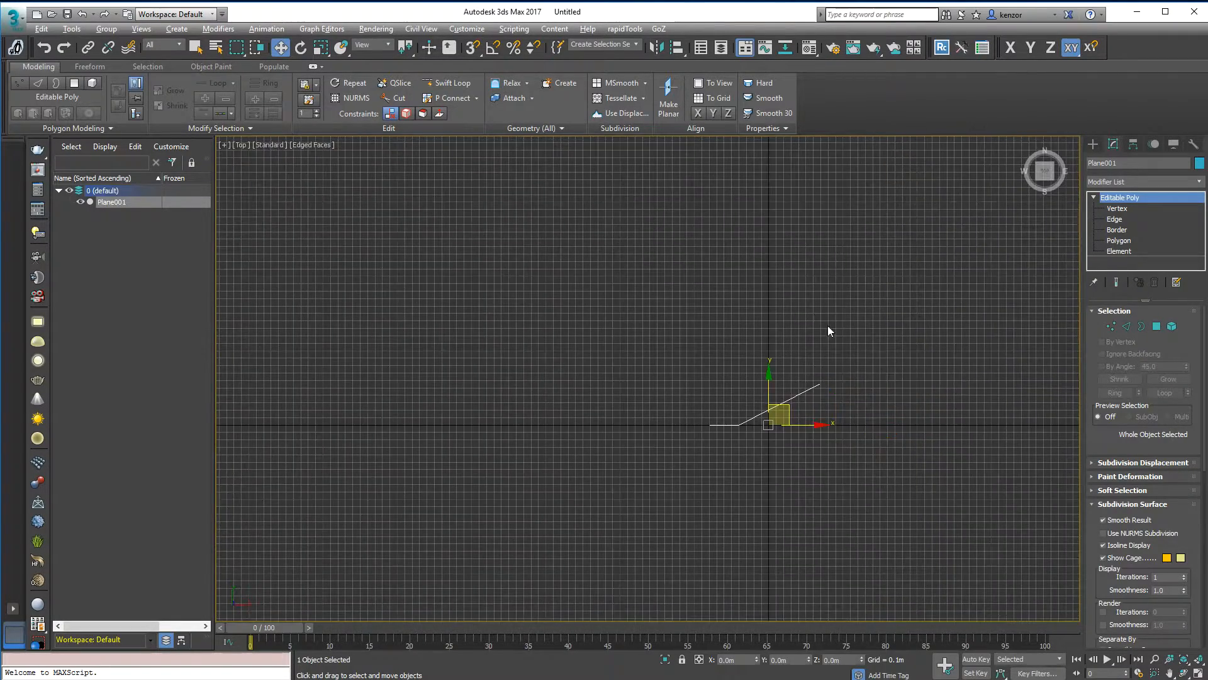
{"action": "middle_click_drag", "start_coordinate": [828, 326], "coordinate": [821, 349]}
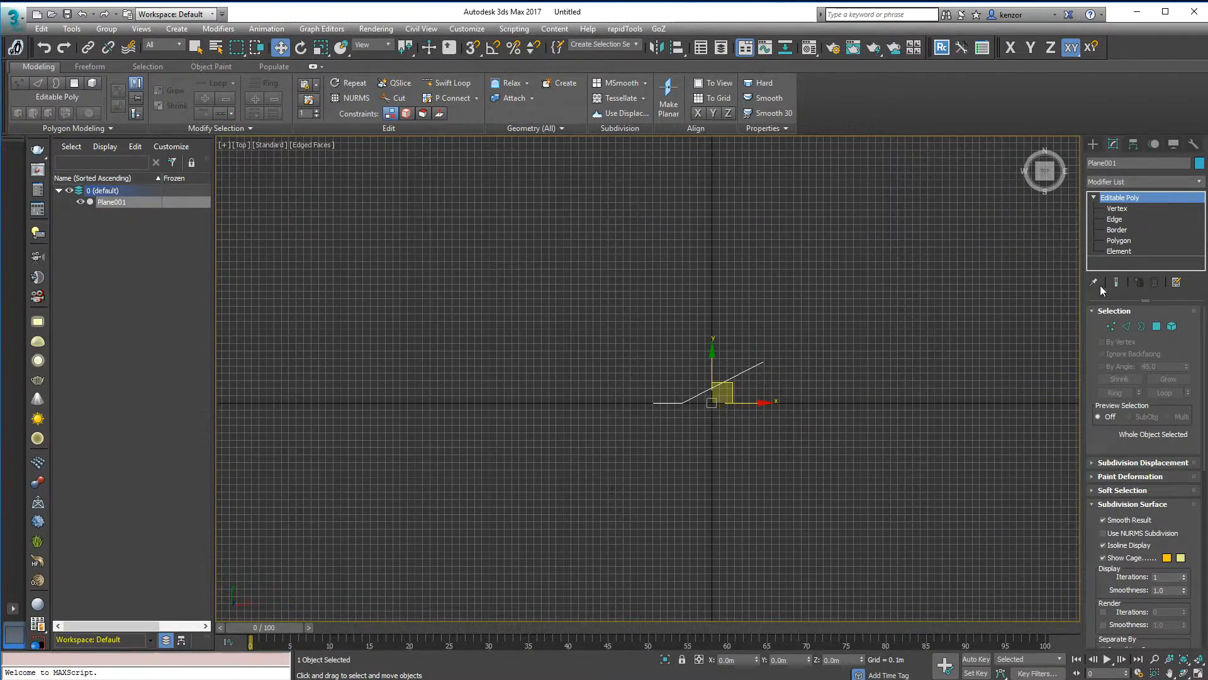
{"action": "middle_click_drag", "start_coordinate": [884, 292], "coordinate": [862, 273]}
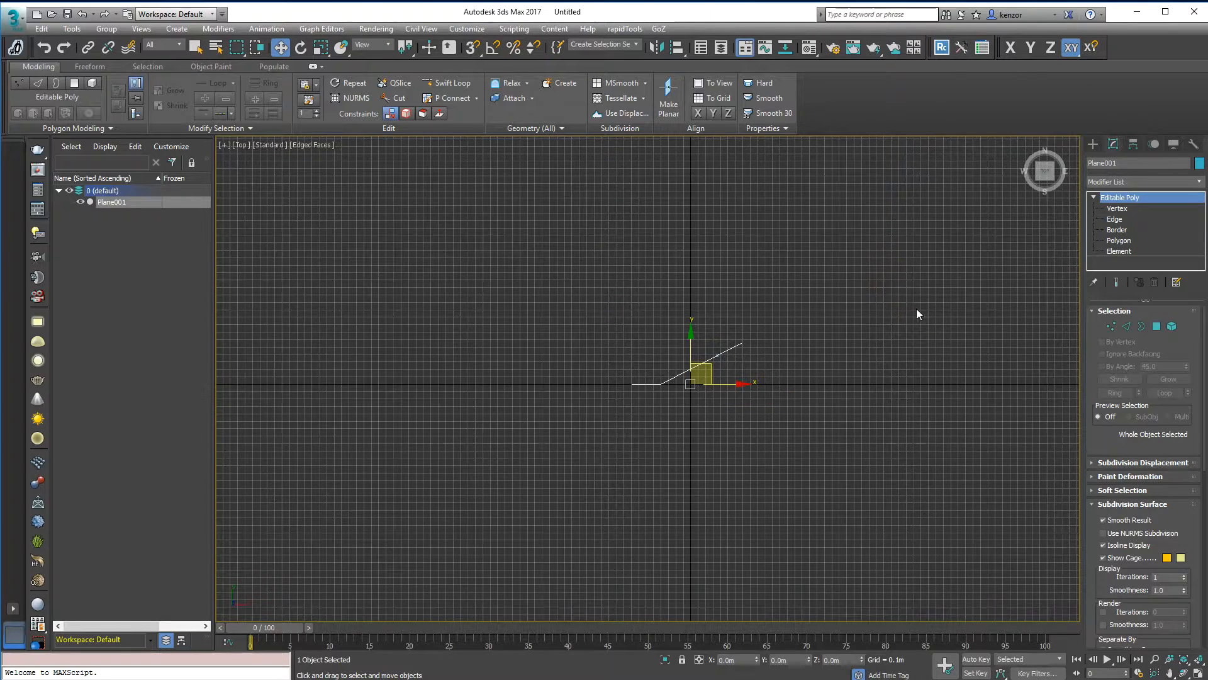
Move the folded plane's whole element along X away from the object's pivot, and leave Element selection.
{"action": "left_click", "coordinate": [1139, 251]}
{"action": "middle_click_drag", "start_coordinate": [811, 353], "coordinate": [704, 338], "text": "alt"}
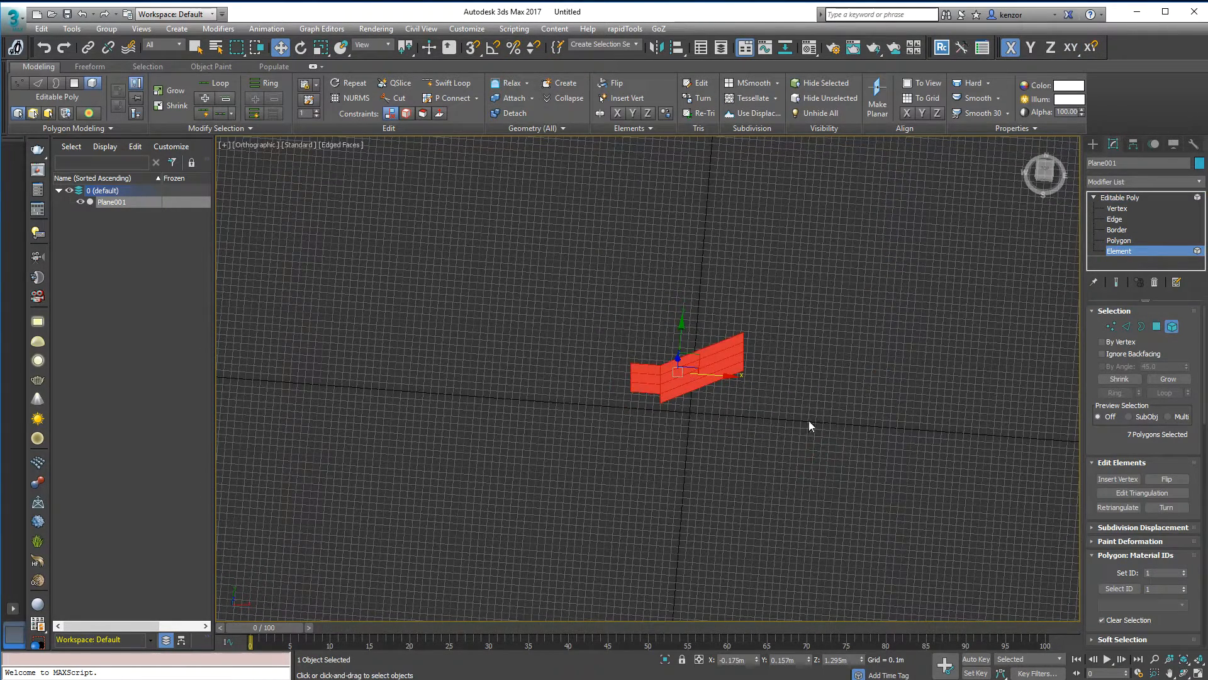
{"action": "left_click_drag", "start_coordinate": [718, 374], "coordinate": [829, 429]}
{"action": "middle_click_drag", "start_coordinate": [831, 434], "coordinate": [801, 350], "text": "alt"}
{"action": "key", "text": "5"}
{"action": "middle_click_drag", "start_coordinate": [896, 322], "coordinate": [823, 274], "text": "alt"}
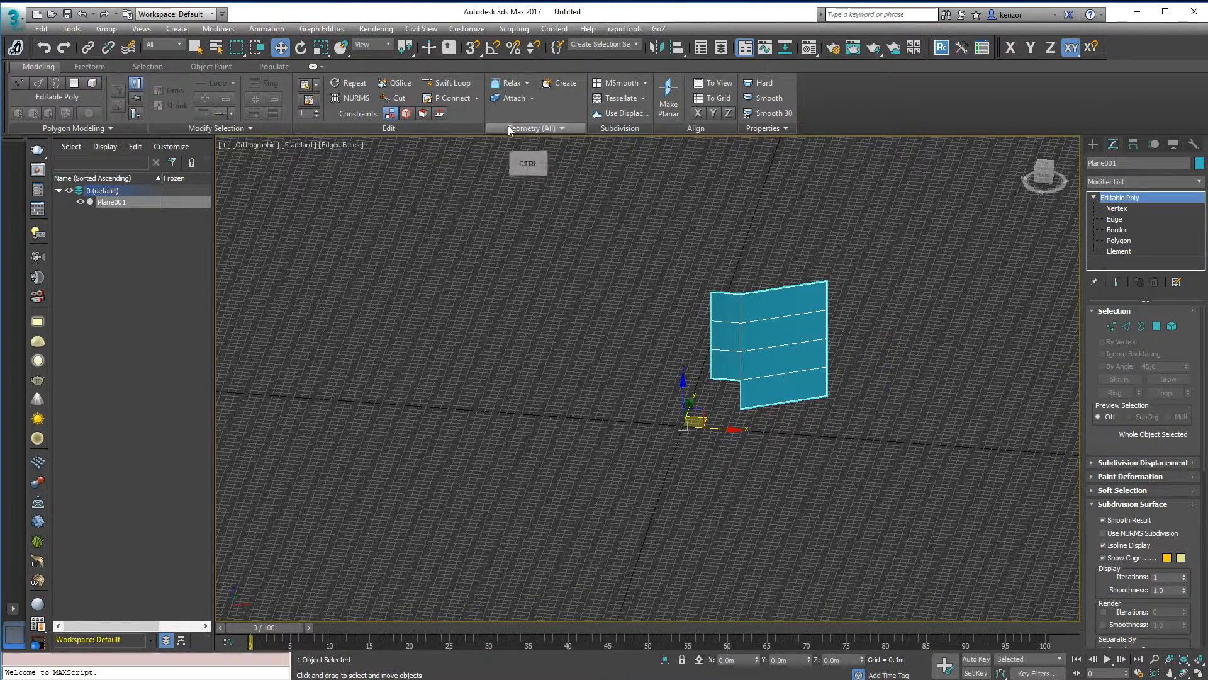
{"action": "key", "text": "ctrl+1"}
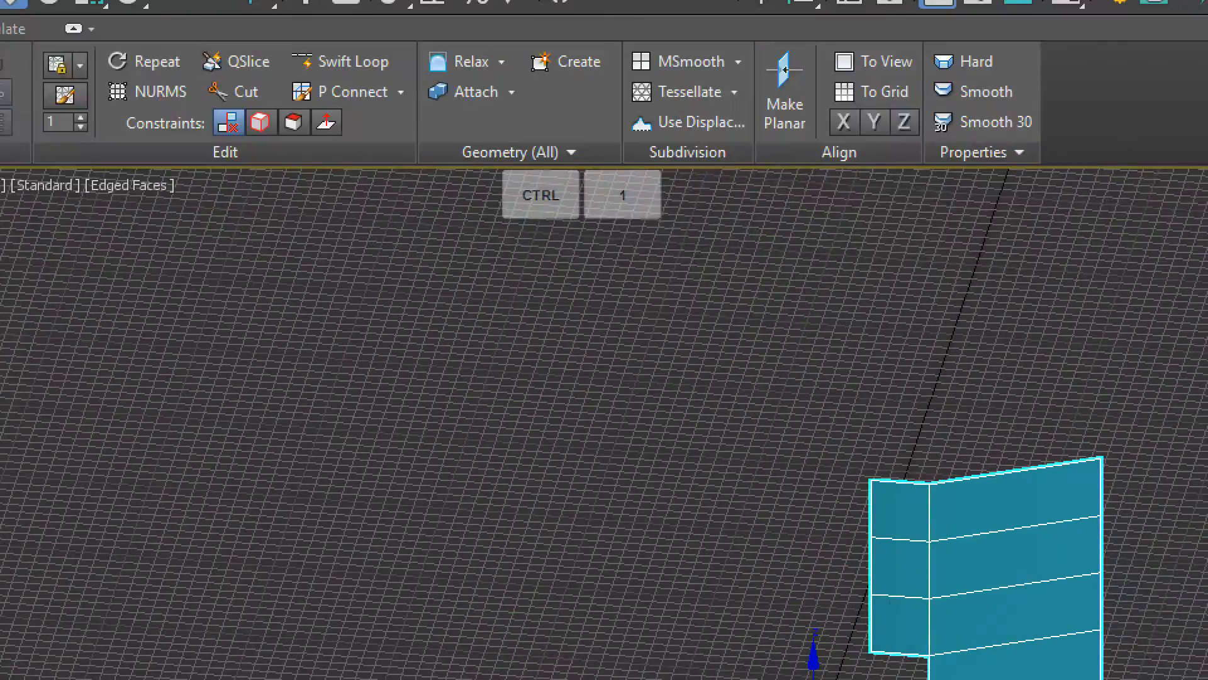
{"action": "mouse_move", "coordinate": [304, 57]}
{"action": "left_mouse_down"}
{"action": "mouse_move", "coordinate": [244, 74]}
{"action": "mouse_move", "coordinate": [463, 92]}
{"action": "mouse_move", "coordinate": [384, 46]}
{"action": "mouse_move", "coordinate": [364, 47]}
{"action": "mouse_move", "coordinate": [394, 70]}
{"action": "mouse_move", "coordinate": [375, 97]}
{"action": "mouse_move", "coordinate": [412, 126]}
{"action": "mouse_move", "coordinate": [449, 63]}
{"action": "mouse_move", "coordinate": [353, 113]}
{"action": "mouse_move", "coordinate": [415, 116]}
{"action": "mouse_move", "coordinate": [393, 56]}
{"action": "mouse_move", "coordinate": [371, 50]}
{"action": "left_mouse_up"}
{"action": "right_click", "coordinate": [913, 555]}
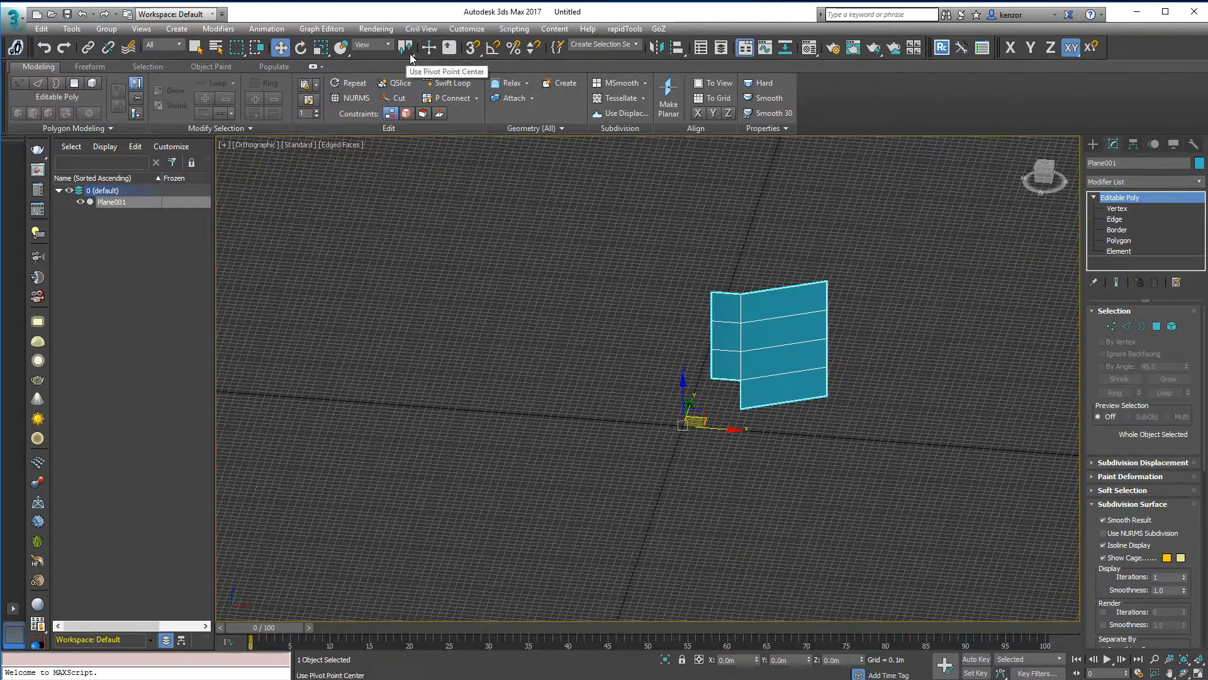
{"action": "key", "text": "ctrl+1"}
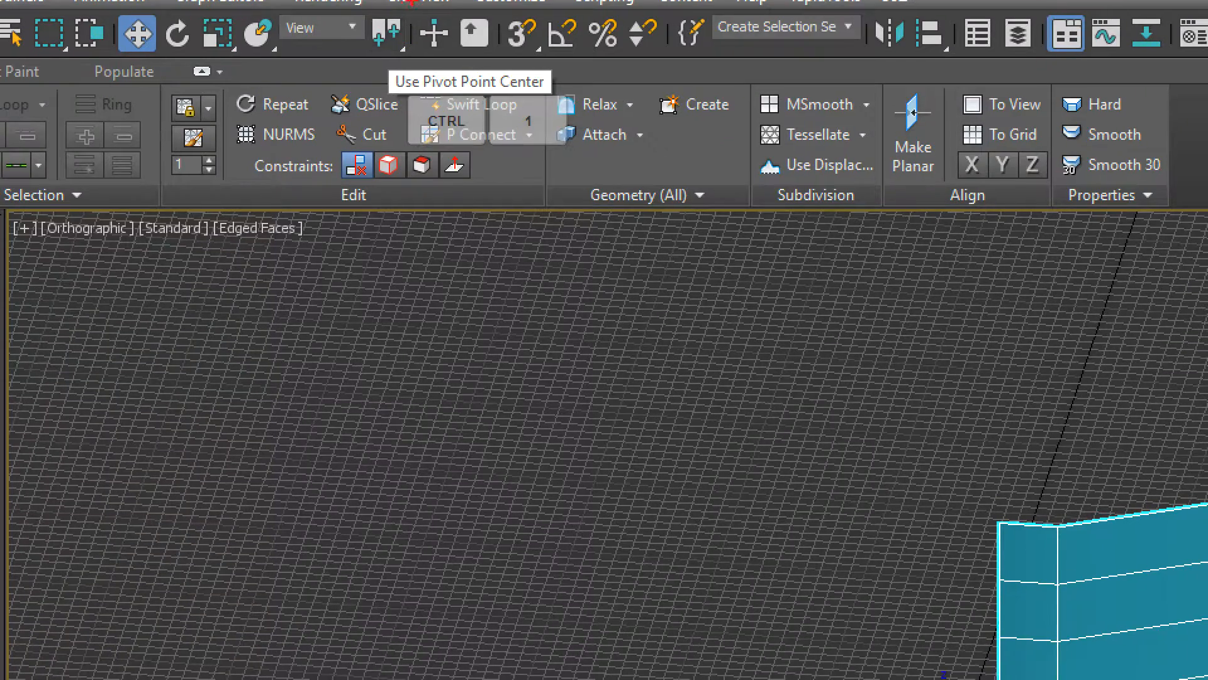
{"action": "mouse_move", "coordinate": [354, 8]}
{"action": "left_mouse_down"}
{"action": "mouse_move", "coordinate": [345, 38]}
{"action": "mouse_move", "coordinate": [420, 11]}
{"action": "left_mouse_up"}
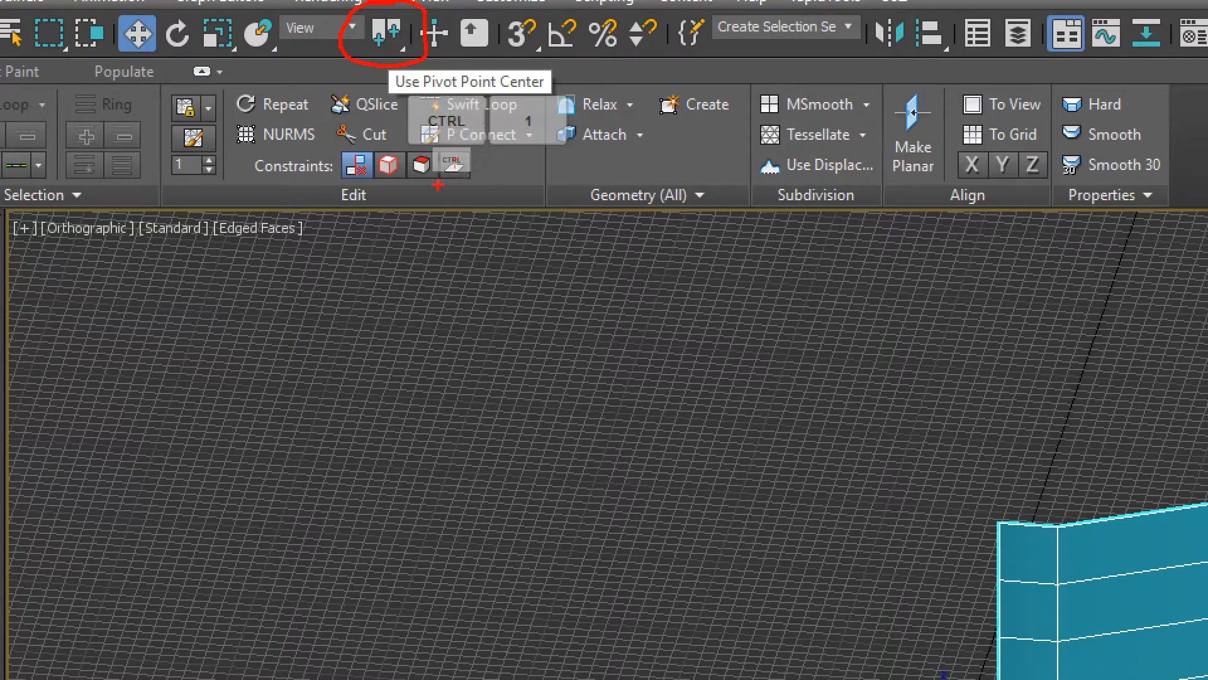
{"action": "key", "text": "Escape"}
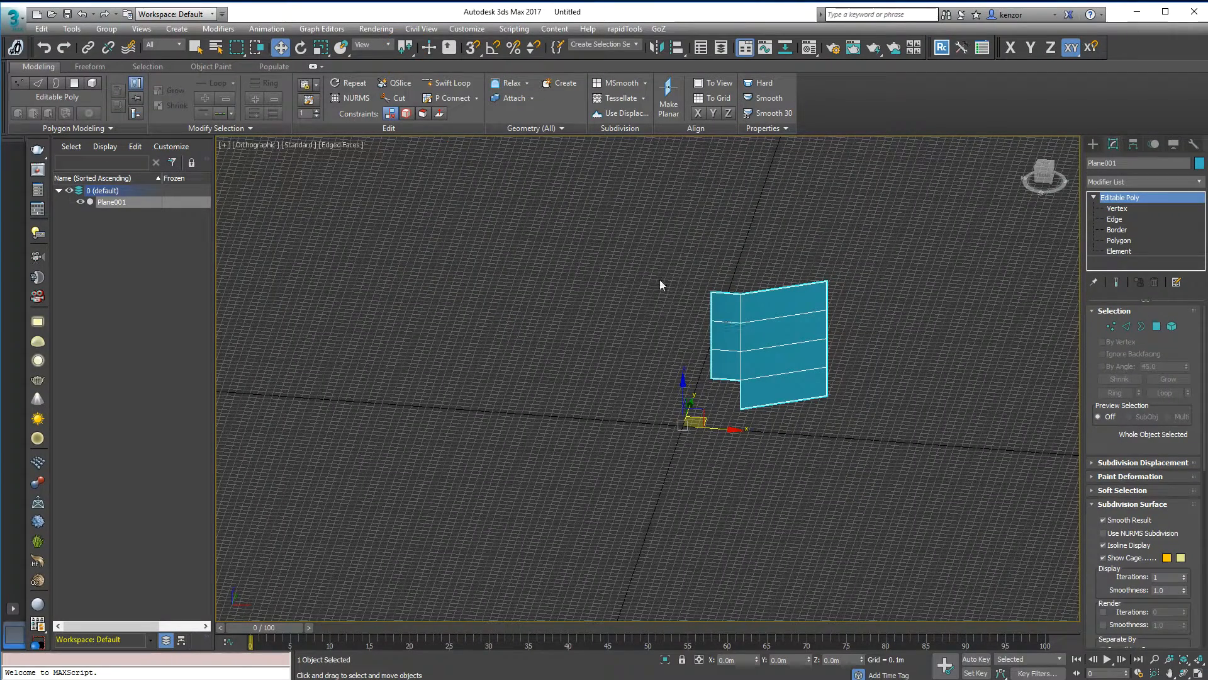
{"action": "left_click", "coordinate": [406, 48]}
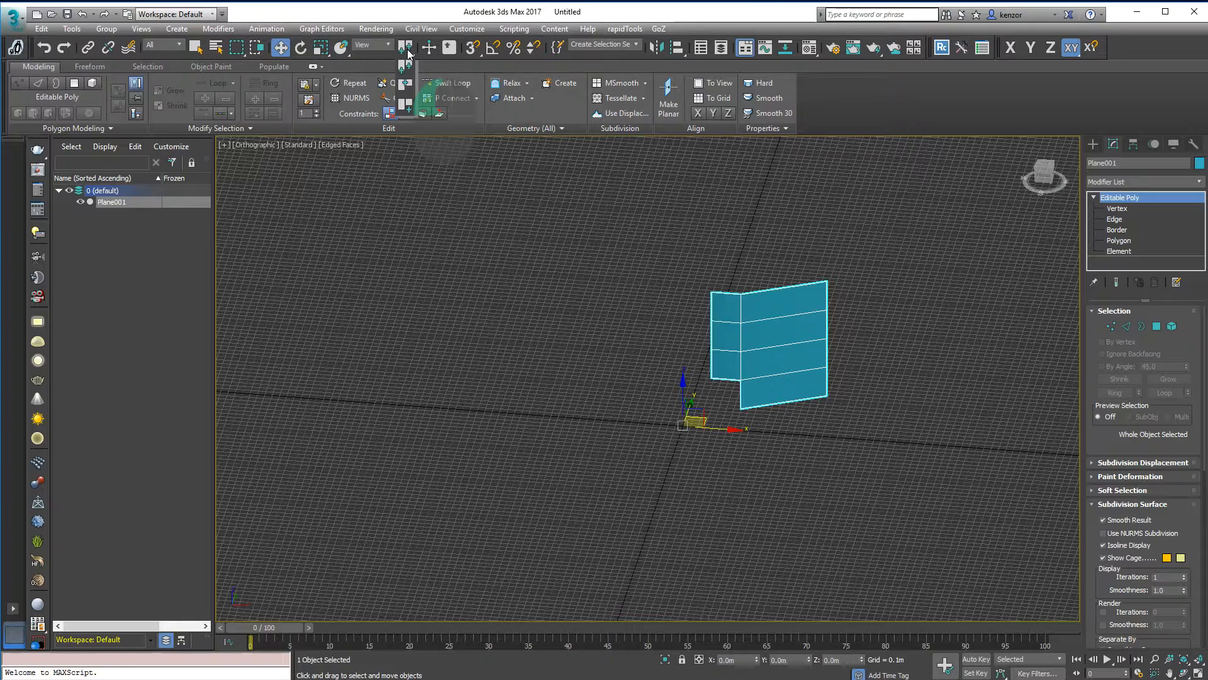
{"action": "left_click_drag", "start_coordinate": [408, 54], "coordinate": [406, 53]}
Add a Symmetry modifier to the offset folded plane.
{"action": "middle_click_drag", "start_coordinate": [840, 360], "coordinate": [735, 399], "text": "alt"}
{"action": "middle_click_drag", "start_coordinate": [734, 398], "coordinate": [747, 364]}
{"action": "scroll", "coordinate": [747, 364], "scroll_direction": "up", "scroll_amount": 2}
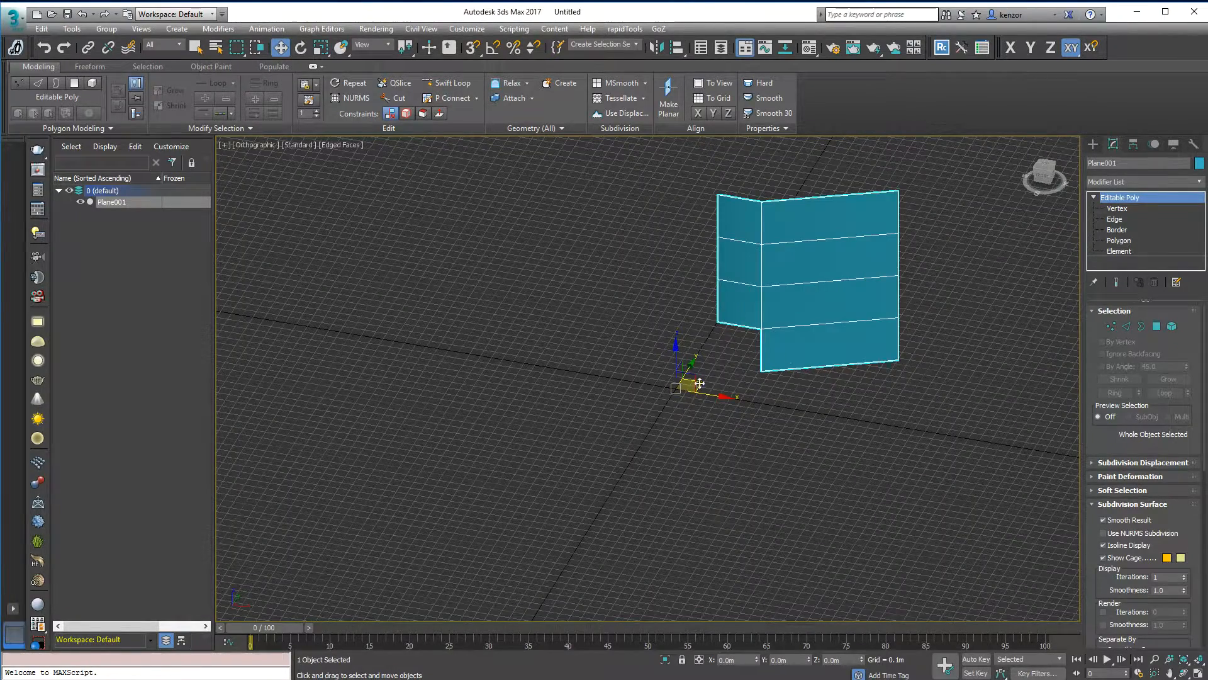
{"action": "middle_click_drag", "start_coordinate": [882, 308], "coordinate": [798, 377]}
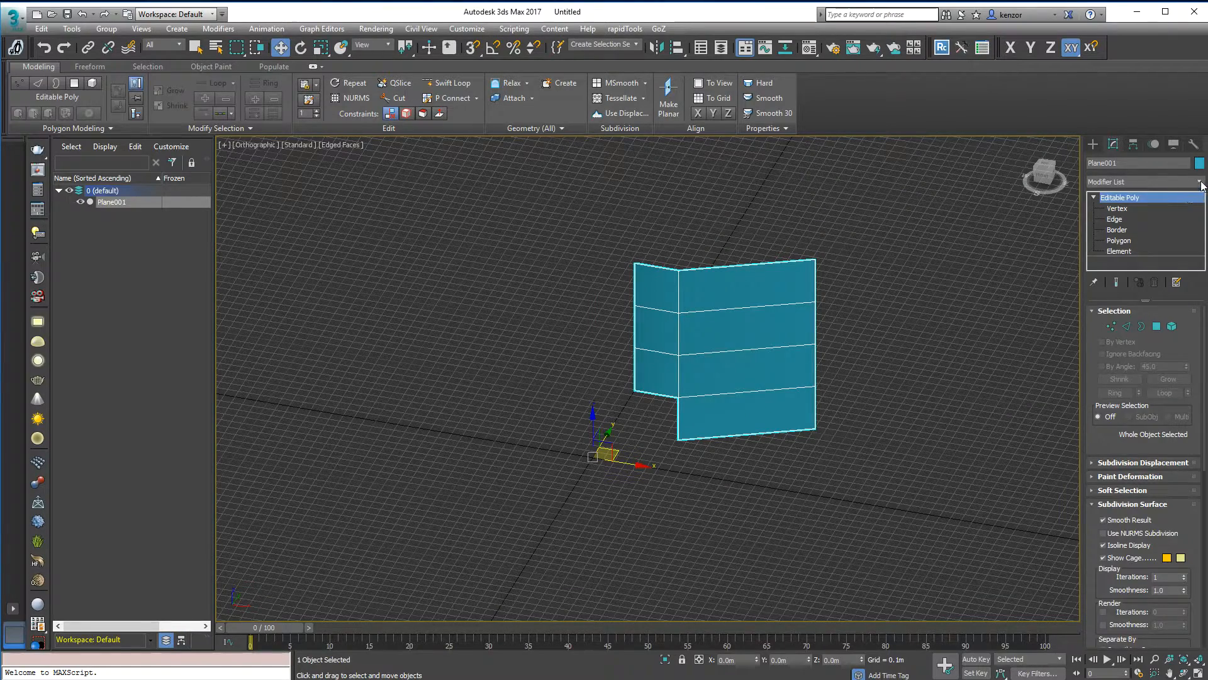
{"action": "left_click", "coordinate": [1178, 179]}
{"action": "type", "text": "sym"}
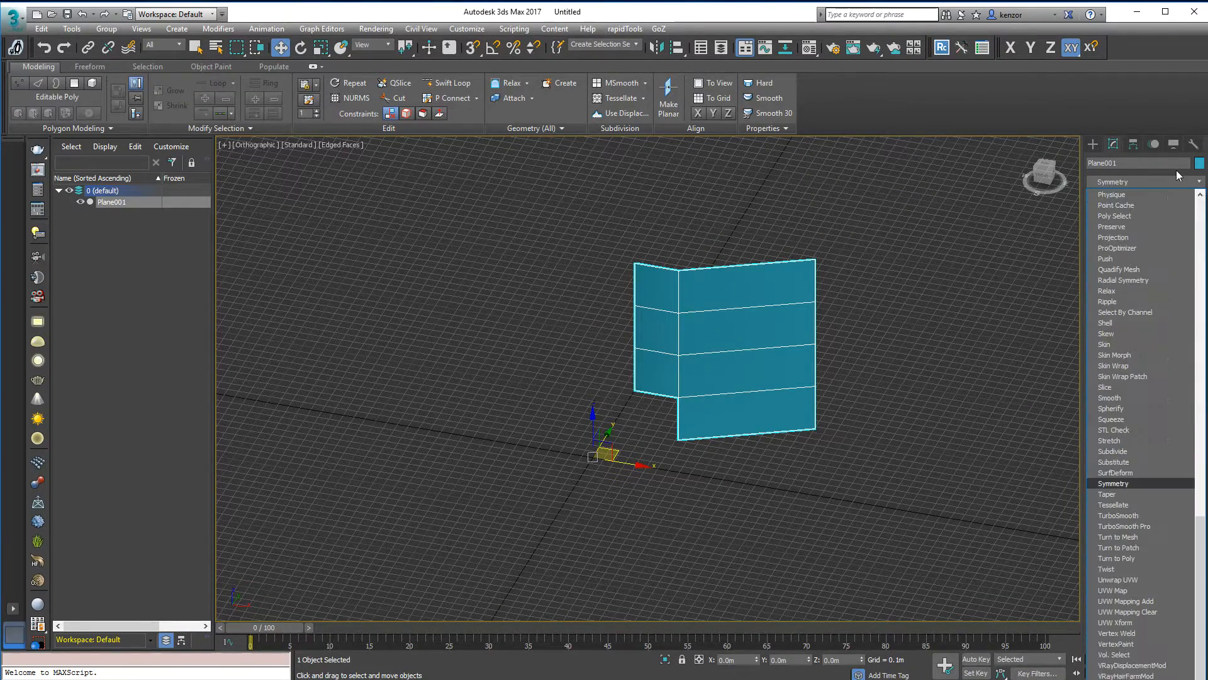
{"action": "key", "text": "Return"}
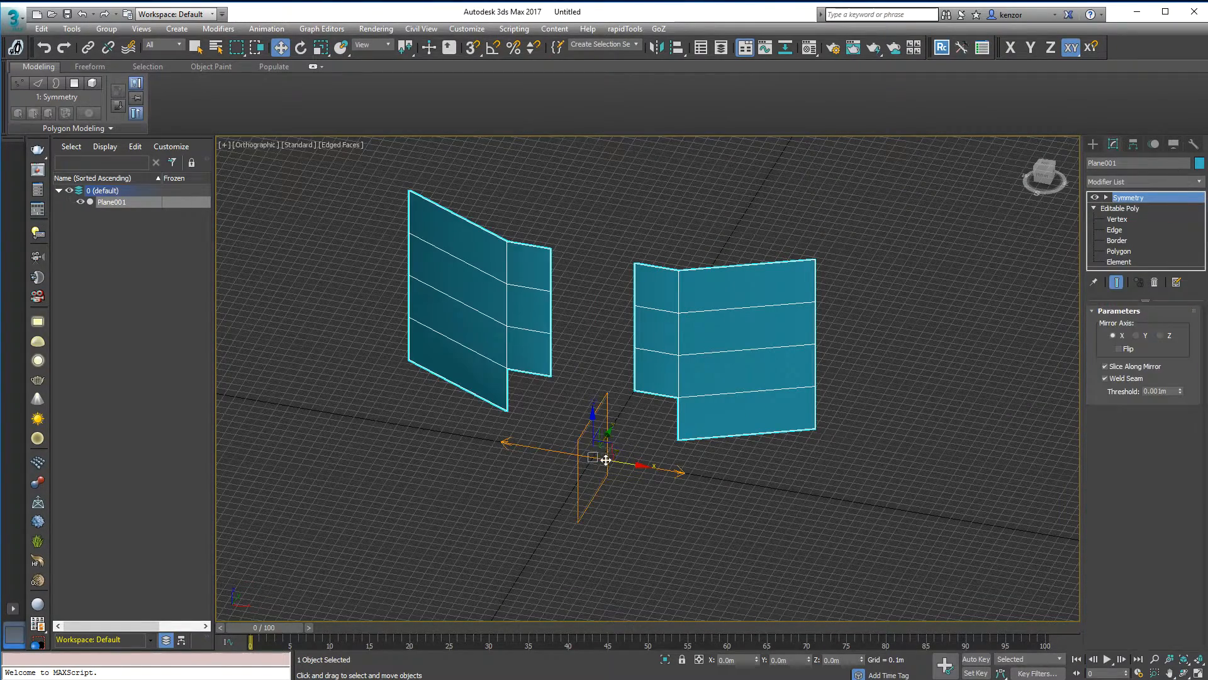
{"action": "middle_click_drag", "start_coordinate": [620, 415], "coordinate": [747, 407], "text": "alt"}
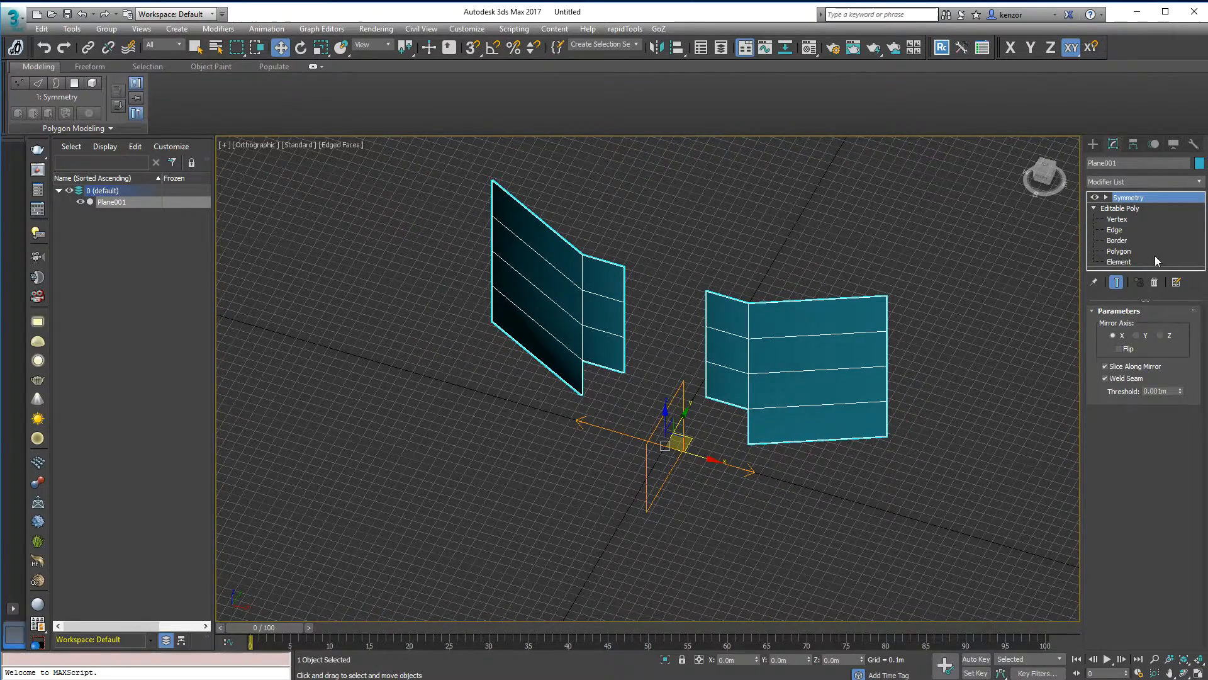
With the end result shown, move the plane's inner edge vertices along X at the Editable Poly level until they meet the mirrored half.
{"action": "left_click", "coordinate": [1127, 218]}
{"action": "middle_click_drag", "start_coordinate": [1021, 252], "coordinate": [999, 281], "text": "alt"}
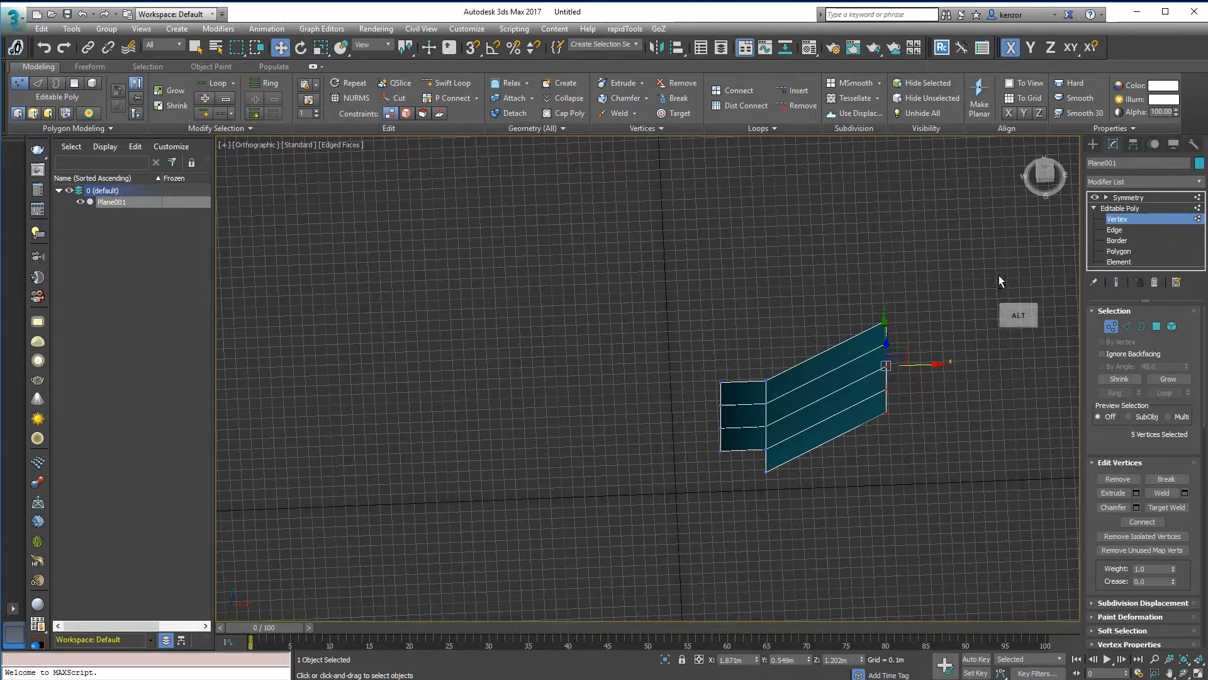
{"action": "left_click", "coordinate": [1118, 283]}
{"action": "middle_click_drag", "start_coordinate": [955, 340], "coordinate": [937, 302], "text": "alt"}
{"action": "left_click_drag", "start_coordinate": [708, 271], "coordinate": [723, 426]}
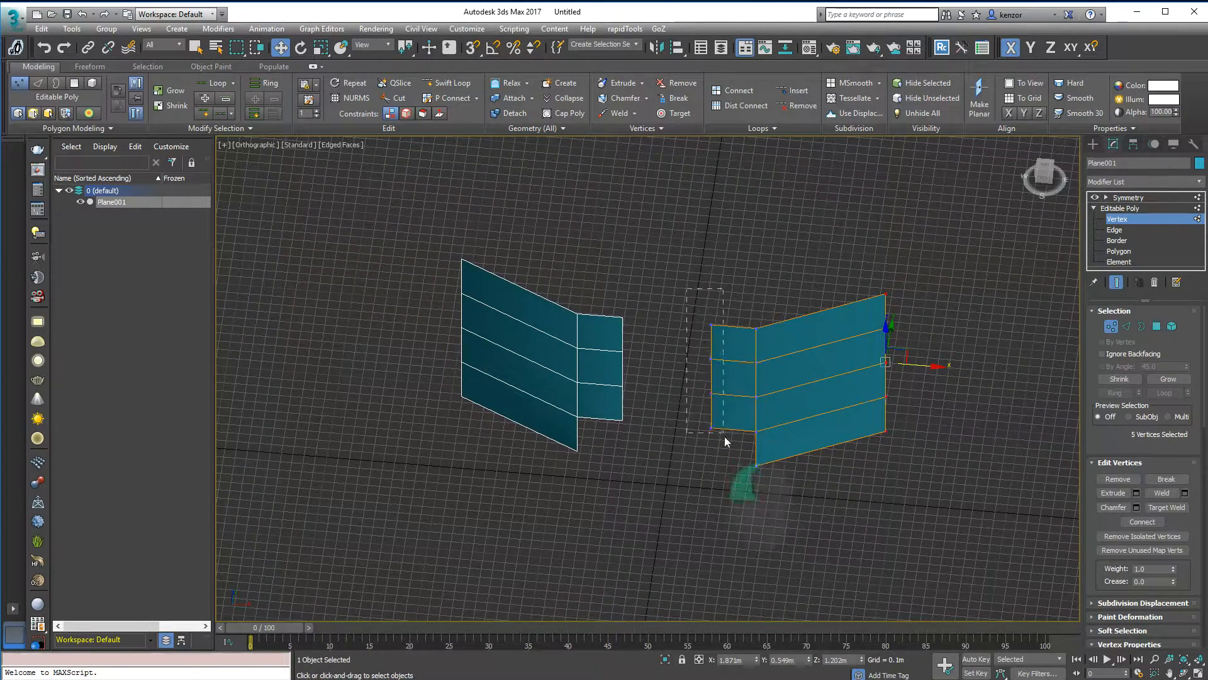
{"action": "left_click_drag", "start_coordinate": [768, 386], "coordinate": [709, 380]}
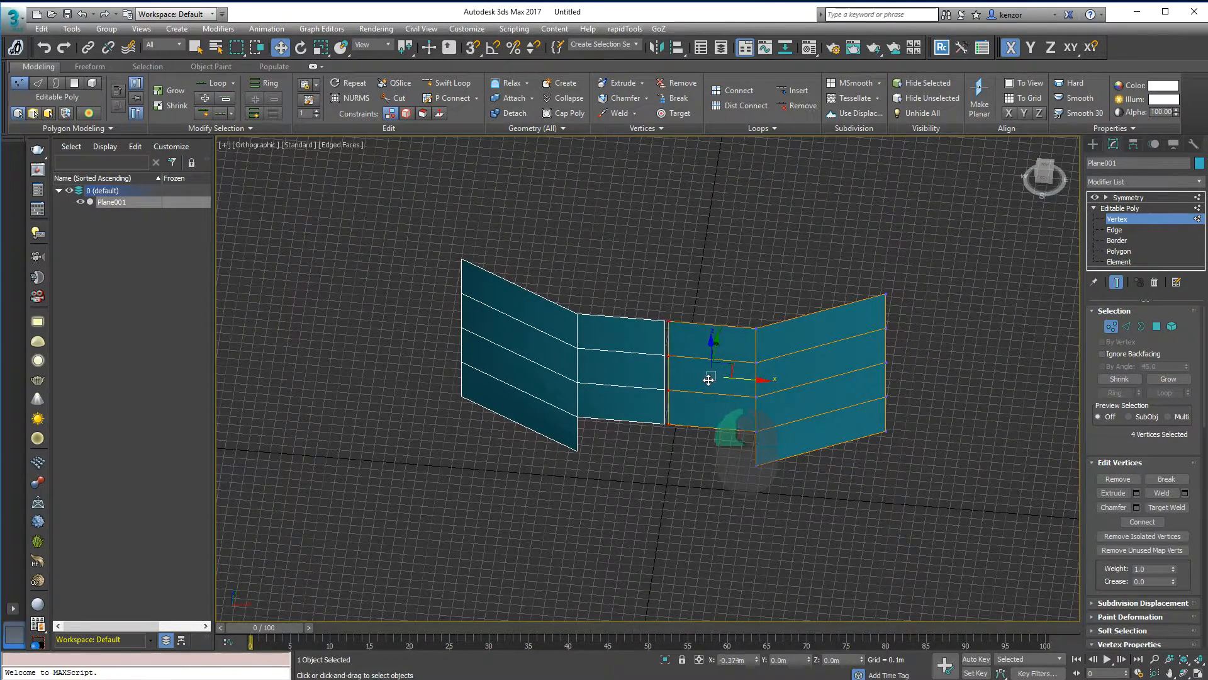
{"action": "middle_click_drag", "start_coordinate": [707, 380], "coordinate": [779, 321], "text": "alt"}
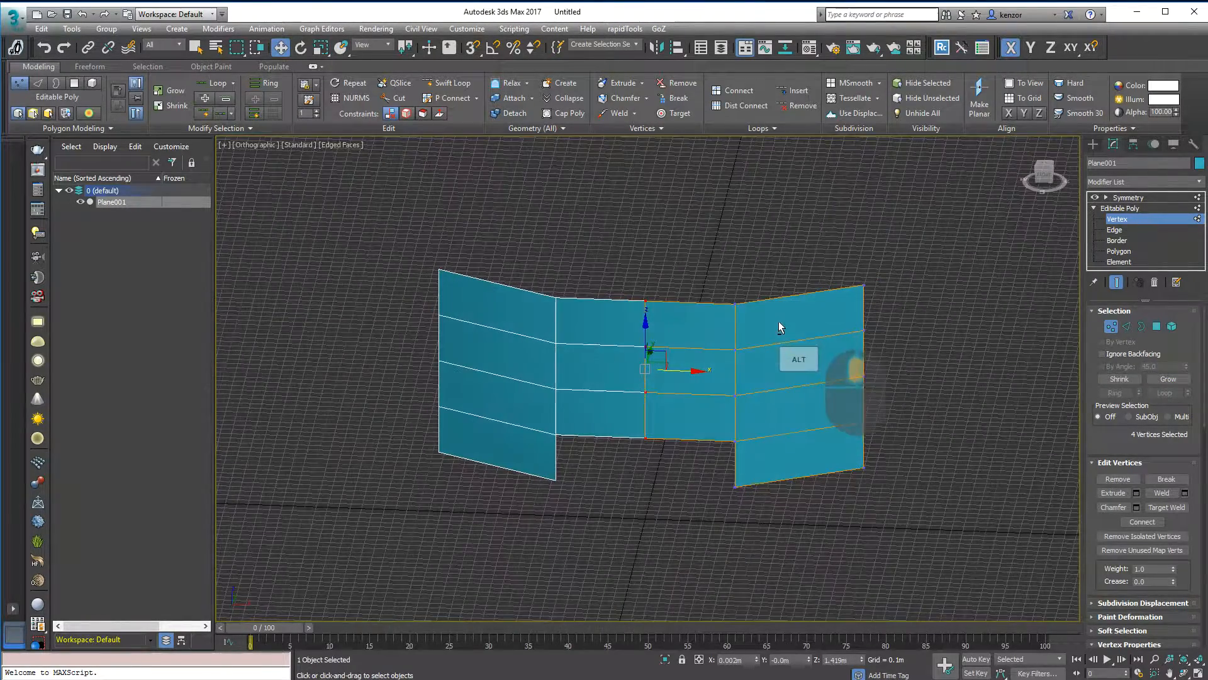
Delete the top, third and bottom polygons of the plane's outer column, keeping only the second polygon from the top.
{"action": "left_click", "coordinate": [1156, 326]}
{"action": "left_click", "coordinate": [815, 457]}
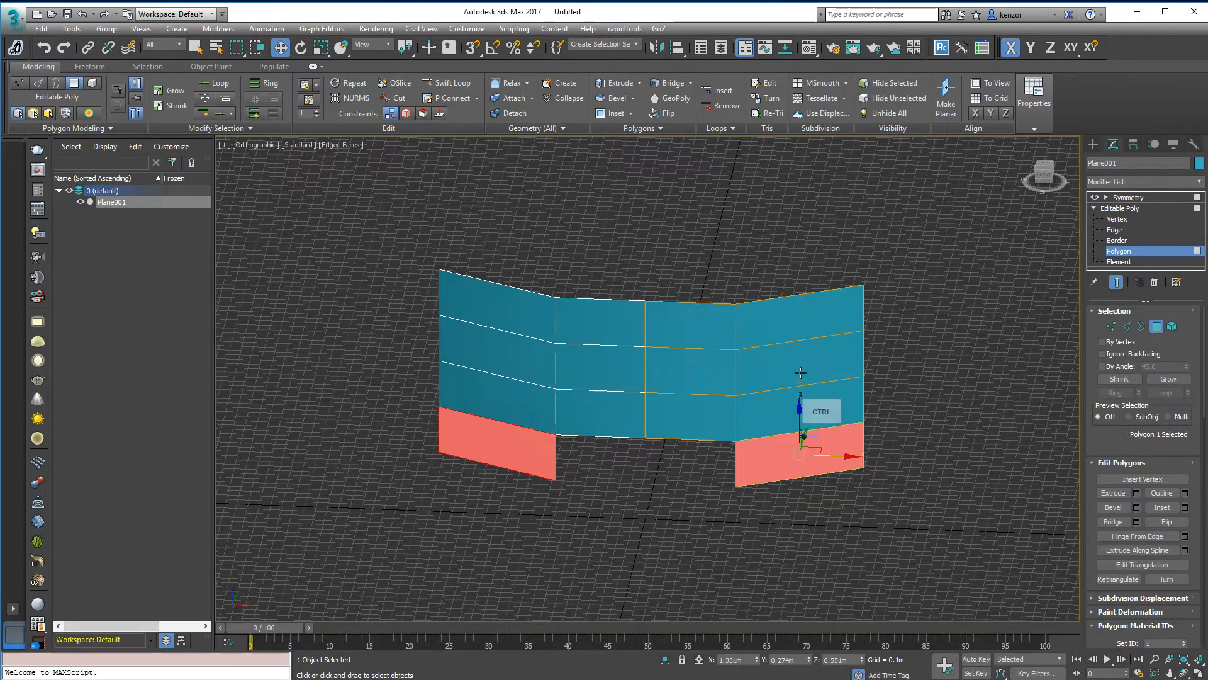
{"action": "left_click", "coordinate": [793, 404], "text": "ctrl"}
{"action": "left_click", "coordinate": [803, 313], "text": "ctrl"}
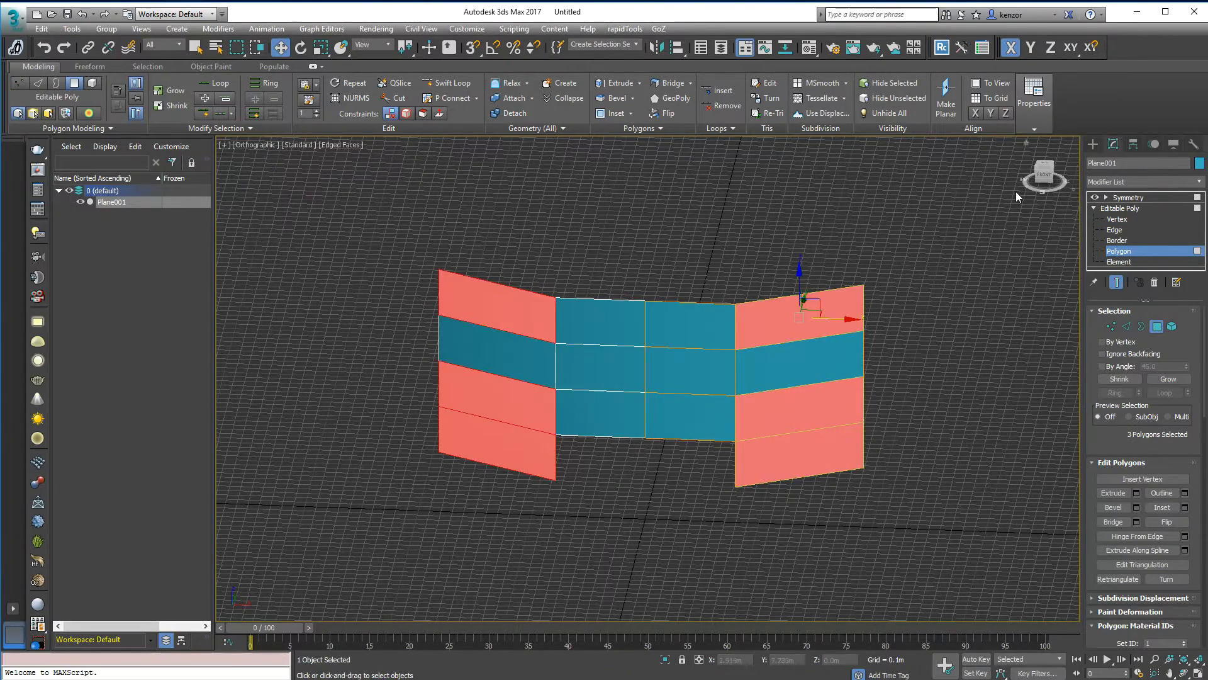
{"action": "left_click", "coordinate": [1015, 192]}
{"action": "middle_click_drag", "start_coordinate": [1016, 192], "coordinate": [1018, 323], "text": "alt"}
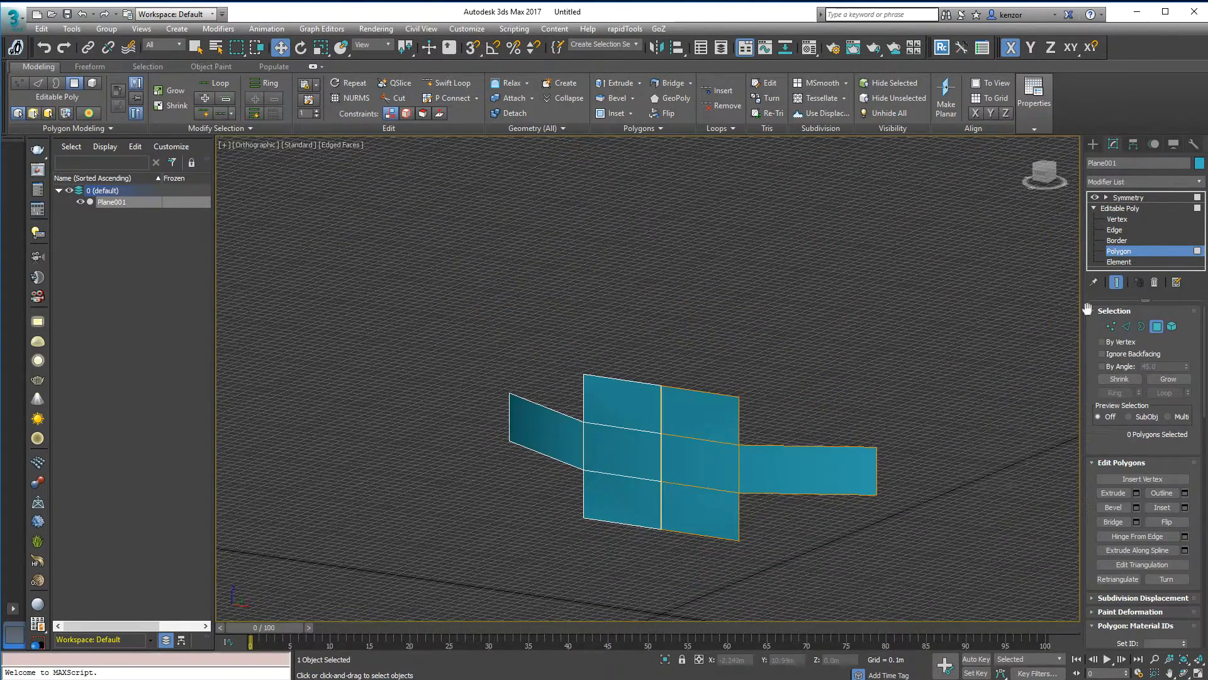
Raise the two top vertices of the central panel along Z to about 4.16 m, and leave Vertex selection.
{"action": "left_click", "coordinate": [1111, 326]}
{"action": "left_click_drag", "start_coordinate": [545, 340], "coordinate": [745, 406]}
{"action": "left_click_drag", "start_coordinate": [692, 356], "coordinate": [700, 136]}
{"action": "scroll", "coordinate": [748, 377], "scroll_direction": "down", "scroll_amount": 2}
{"action": "mouse_move", "coordinate": [749, 377]}
{"action": "middle_mouse_down", "text": "alt"}
{"action": "mouse_move", "coordinate": [704, 383]}
{"action": "mouse_move", "coordinate": [741, 362]}
{"action": "middle_mouse_up", "text": "alt"}
{"action": "middle_click_drag", "start_coordinate": [676, 415], "coordinate": [750, 385], "text": "alt"}
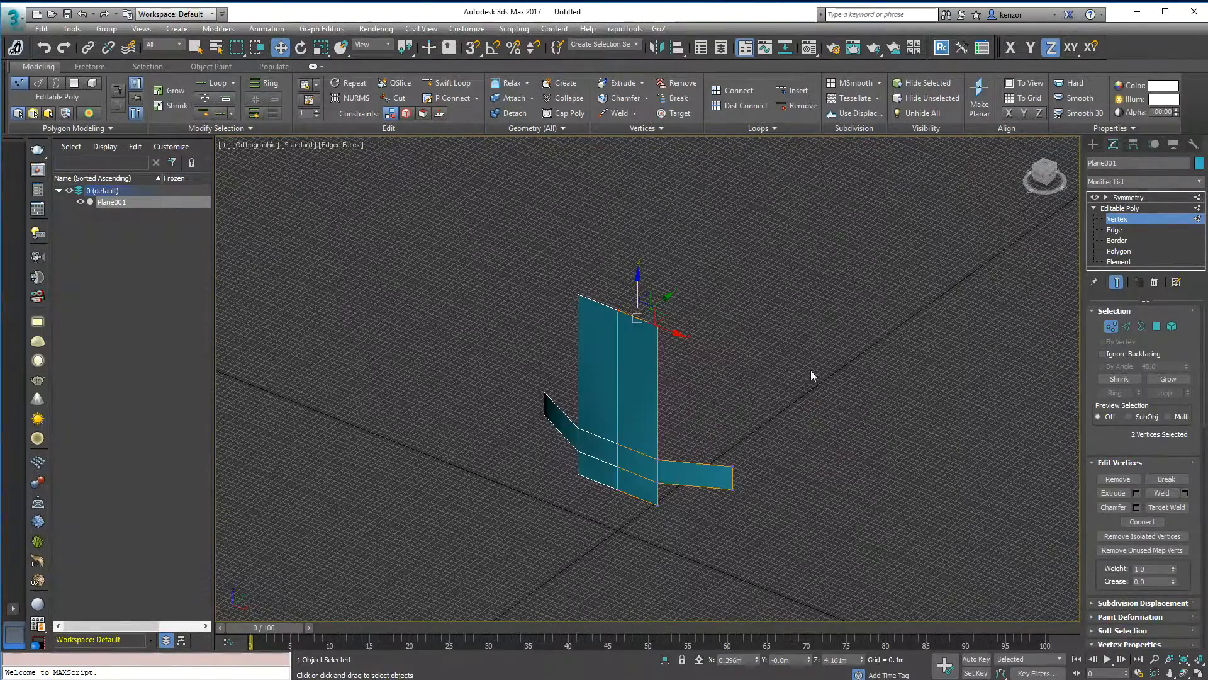
{"action": "left_click", "coordinate": [1111, 328]}
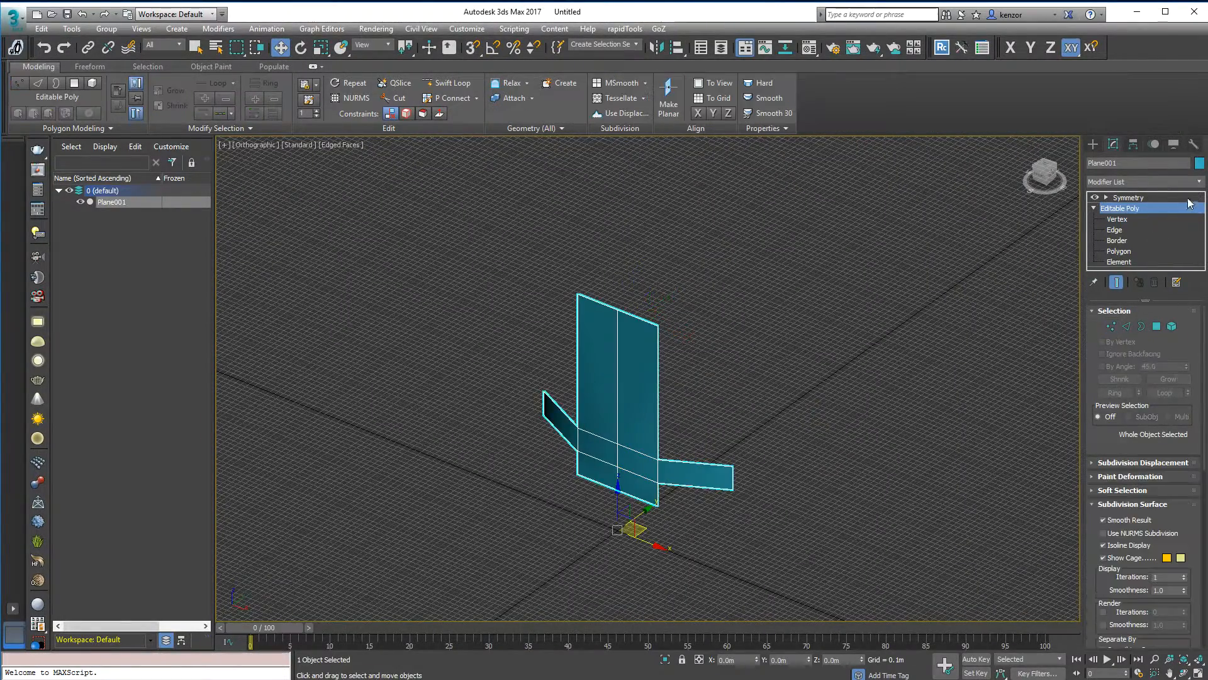
Add a second Symmetry modifier above the existing one.
{"action": "left_click", "coordinate": [1188, 198]}
{"action": "left_click", "coordinate": [1200, 182]}
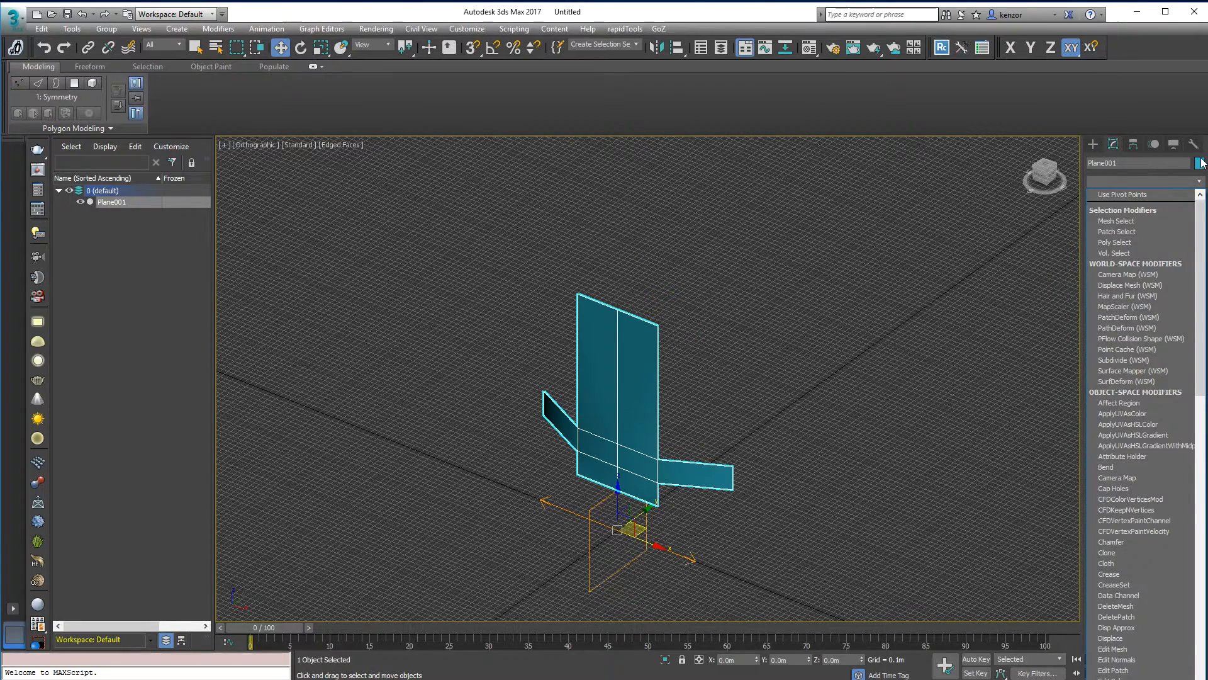
{"action": "type", "text": "sy"}
{"action": "key", "text": "Return"}
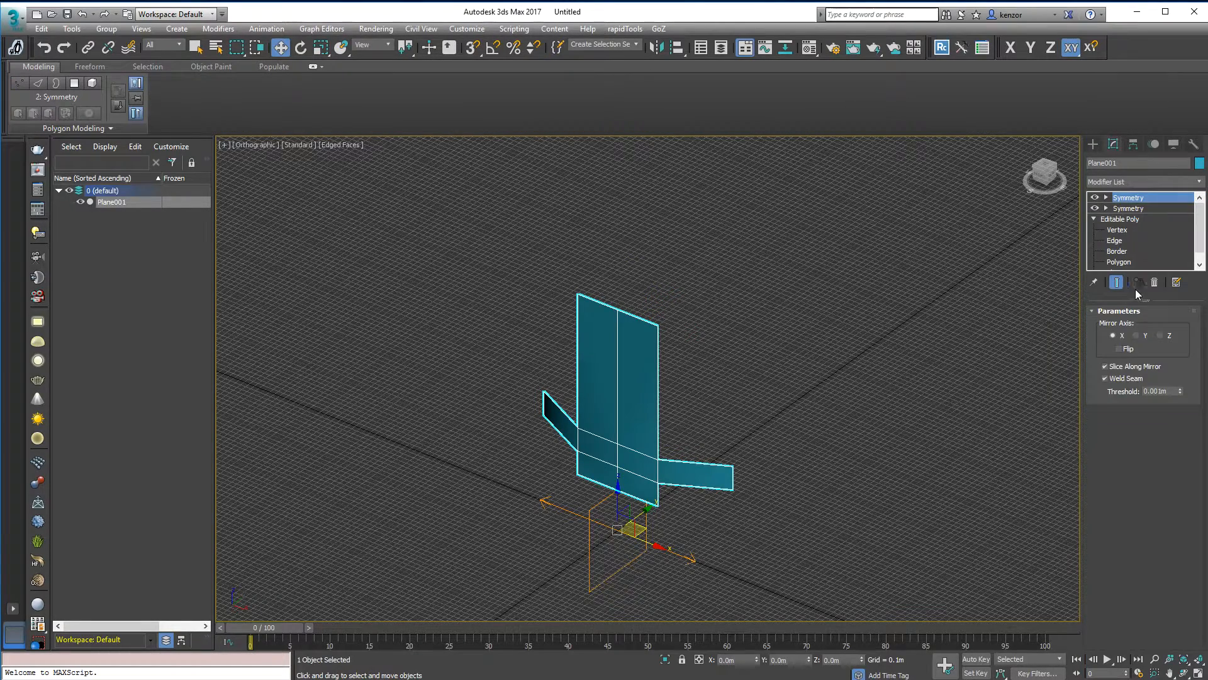
Turn off Slice Along Mirror and Weld Seam in the second Symmetry modifier and set its mirror axis to Z.
{"action": "left_click", "coordinate": [1105, 366]}
{"action": "left_click", "coordinate": [1106, 378]}
{"action": "left_click", "coordinate": [1136, 335]}
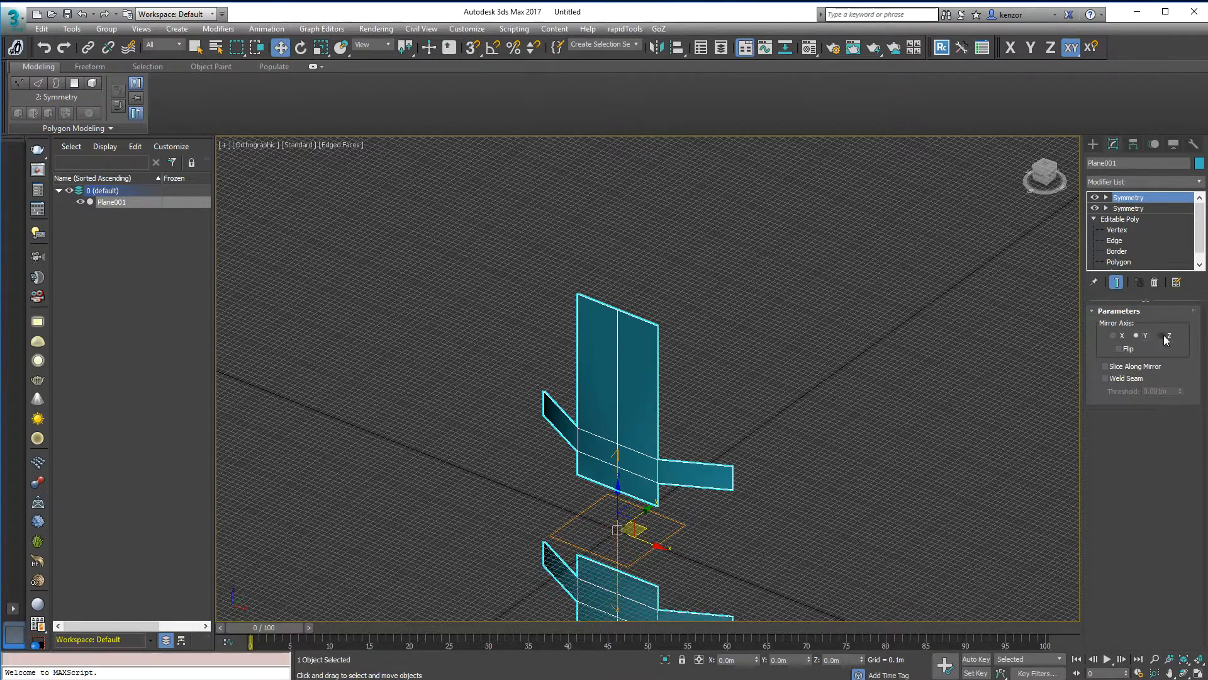
{"action": "left_click", "coordinate": [1163, 336]}
{"action": "middle_click_drag", "start_coordinate": [844, 410], "coordinate": [775, 391], "text": "alt"}
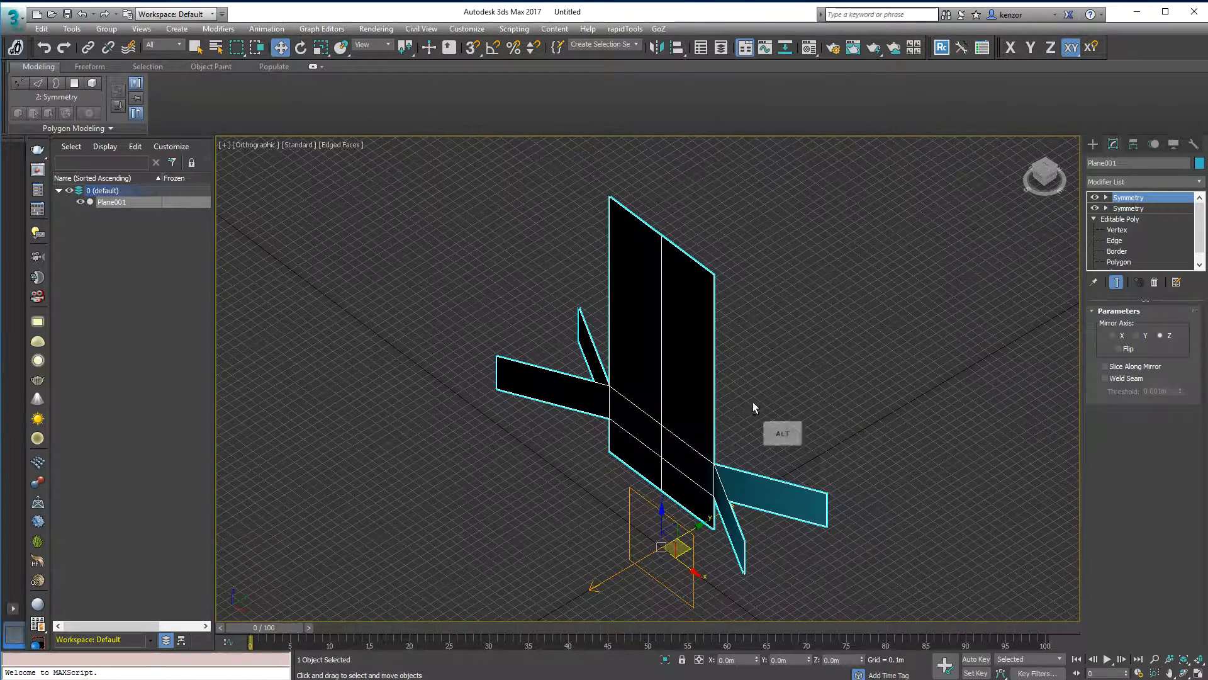
{"action": "middle_click_drag", "start_coordinate": [659, 534], "coordinate": [678, 436]}
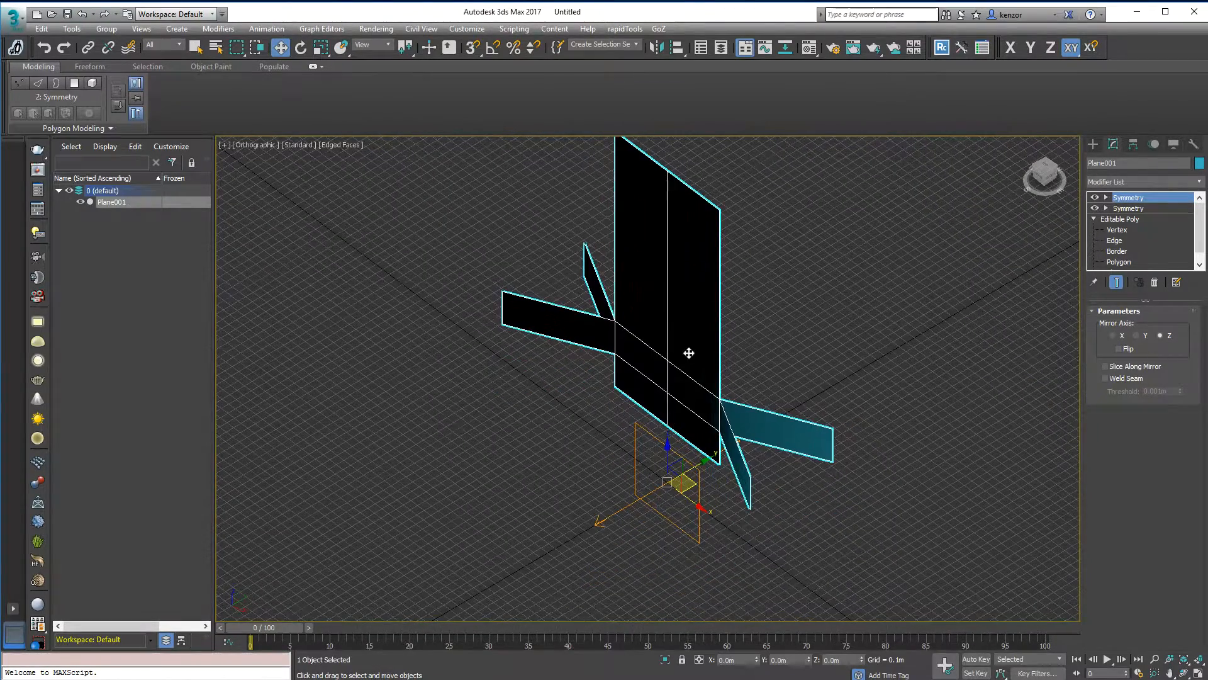
{"action": "middle_click_drag", "start_coordinate": [872, 322], "coordinate": [863, 344], "text": "alt"}
Move the second Symmetry modifier's Mirror gizmo along Y to about 1.465 m, and return to the modifier's top level.
{"action": "left_click", "coordinate": [1127, 209]}
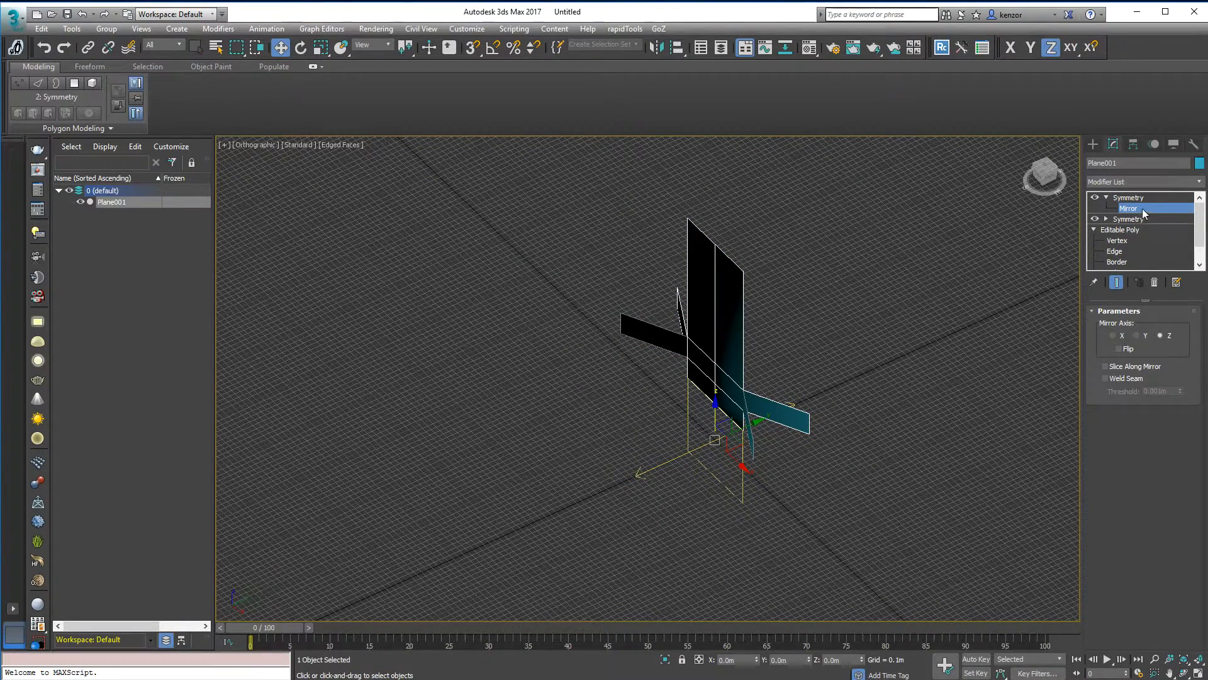
{"action": "key", "text": "ctrl"}
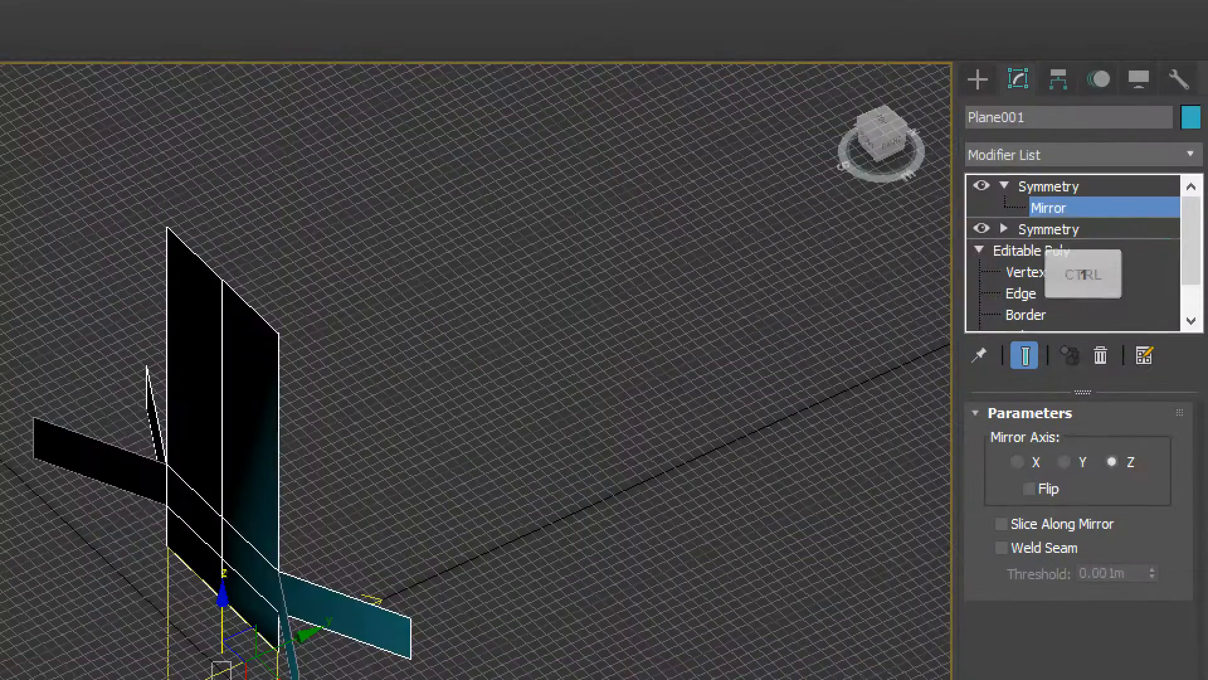
{"action": "key", "text": "ctrl+1"}
{"action": "mouse_move", "coordinate": [982, 207]}
{"action": "left_mouse_down"}
{"action": "mouse_move", "coordinate": [1023, 206]}
{"action": "mouse_move", "coordinate": [993, 217]}
{"action": "left_mouse_up"}
{"action": "key", "text": "ctrl+1"}
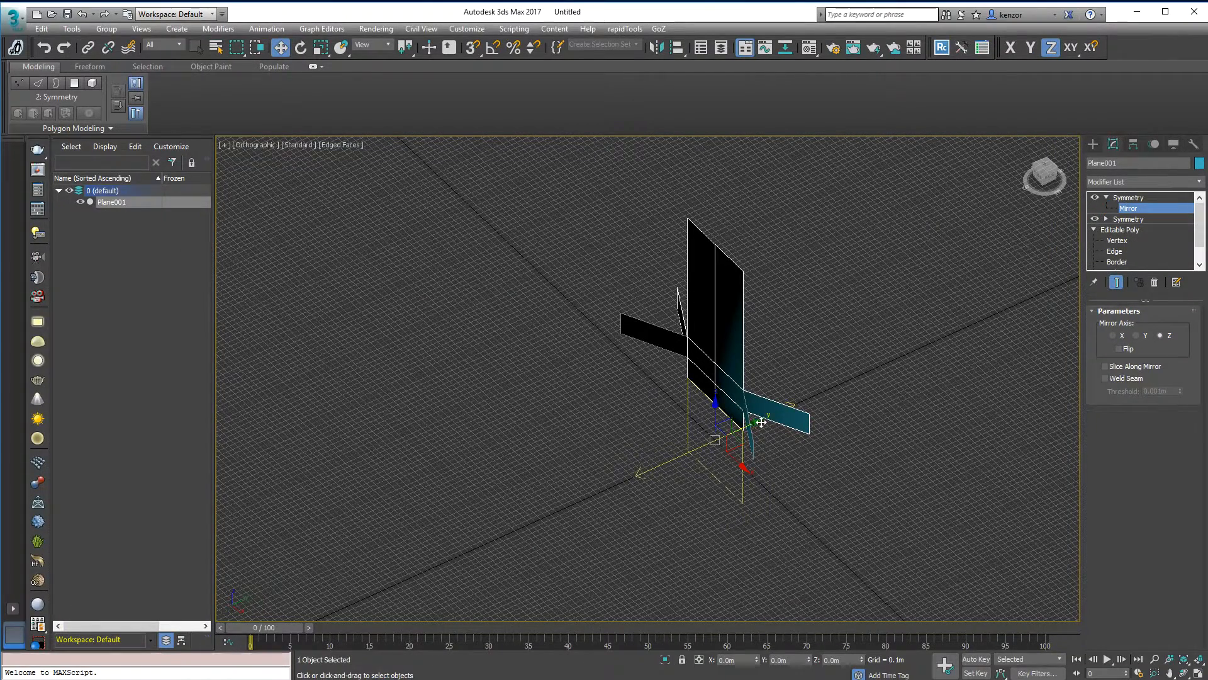
{"action": "left_click_drag", "start_coordinate": [742, 427], "coordinate": [825, 403]}
{"action": "middle_click_drag", "start_coordinate": [896, 350], "coordinate": [1001, 273], "text": "alt"}
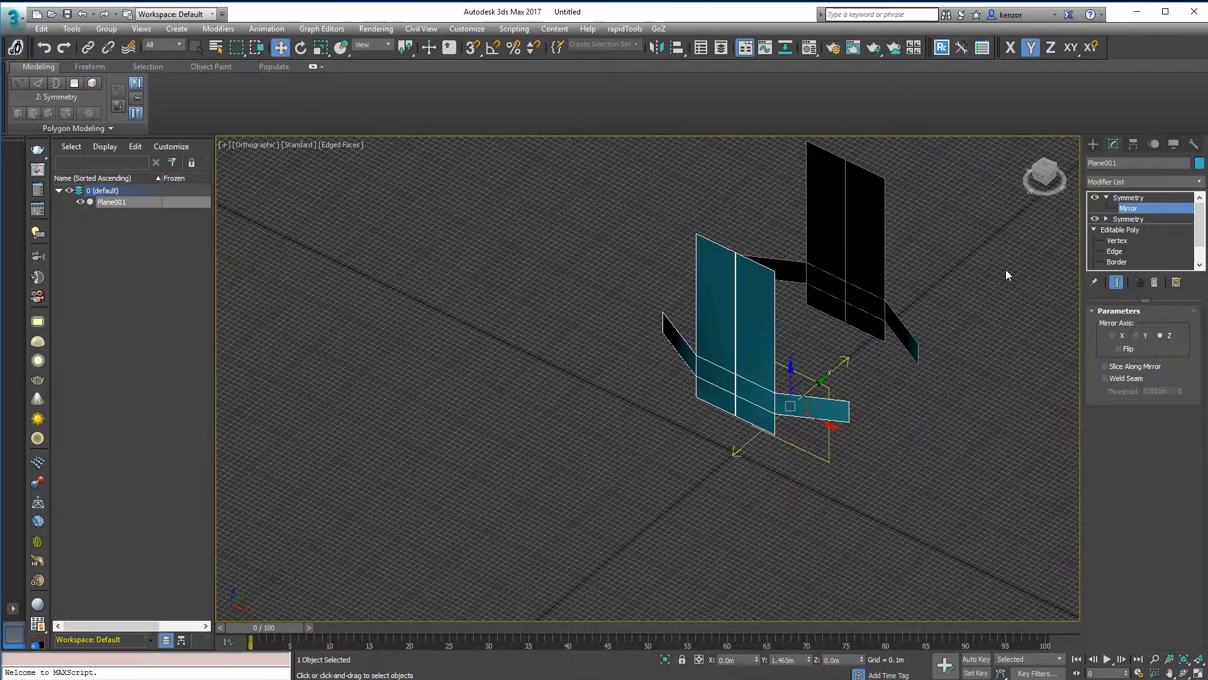
{"action": "left_click", "coordinate": [1128, 199]}
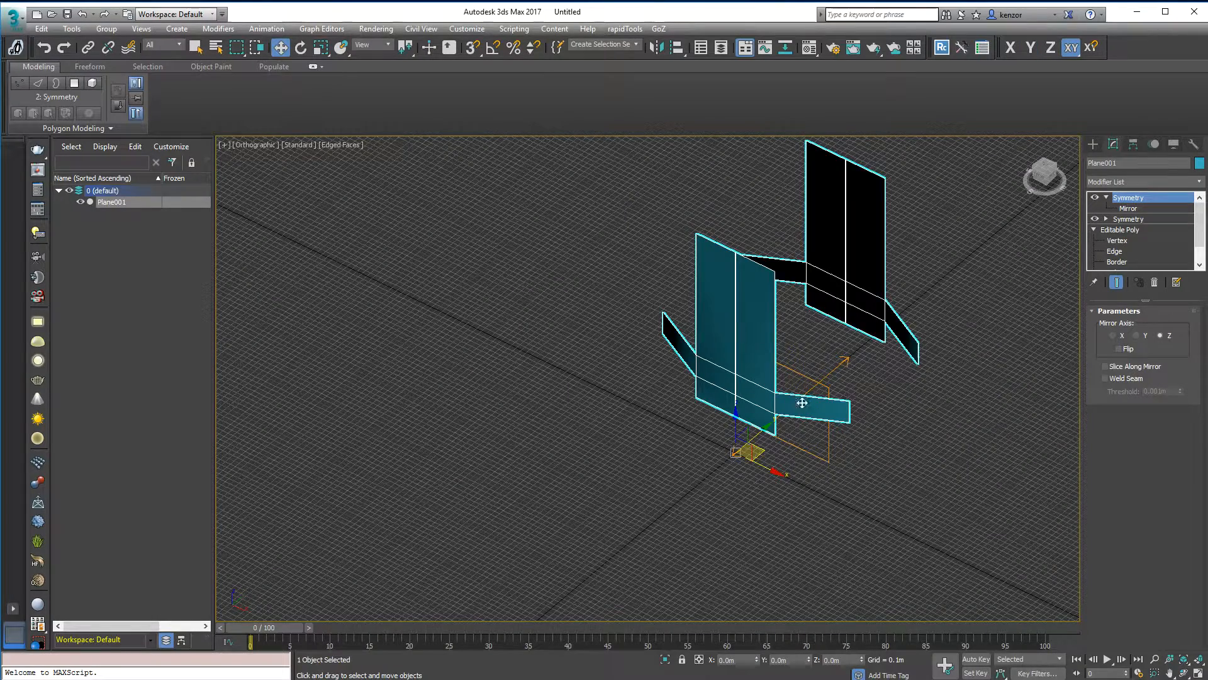
{"action": "middle_click_drag", "start_coordinate": [771, 426], "coordinate": [772, 364], "text": "alt"}
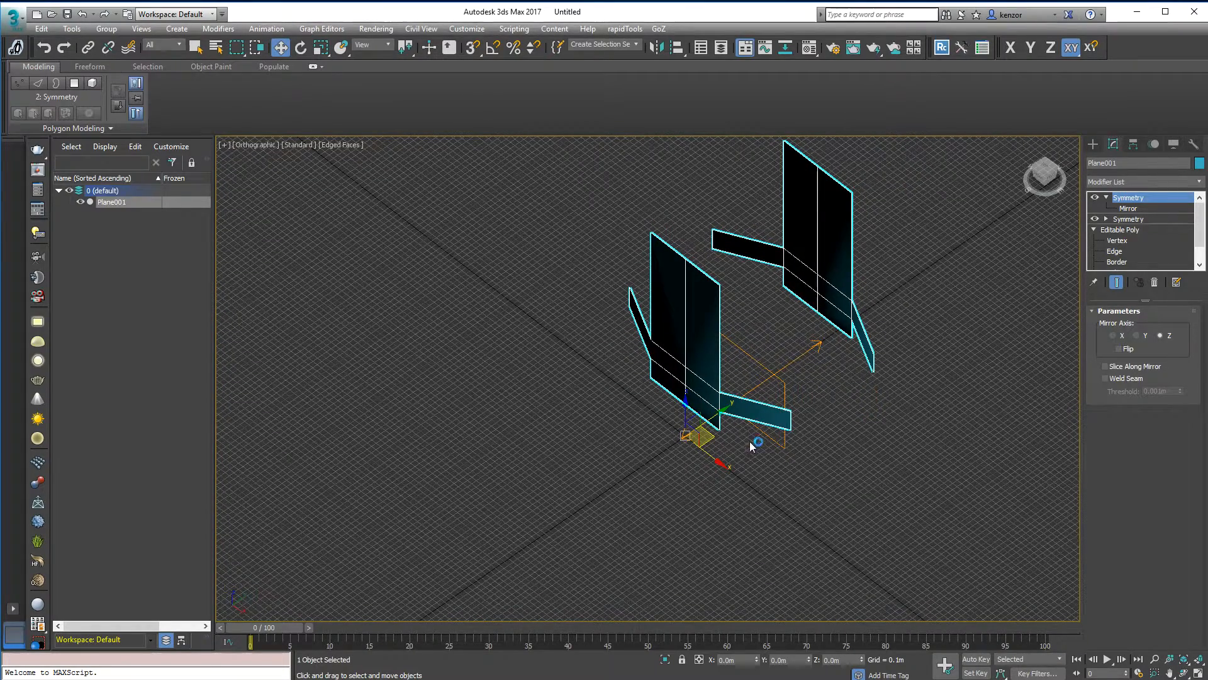
{"action": "mouse_move", "coordinate": [788, 370]}
{"action": "middle_mouse_down", "text": "alt"}
{"action": "mouse_move", "coordinate": [802, 362]}
{"action": "mouse_move", "coordinate": [770, 356]}
{"action": "middle_mouse_up", "text": "alt"}
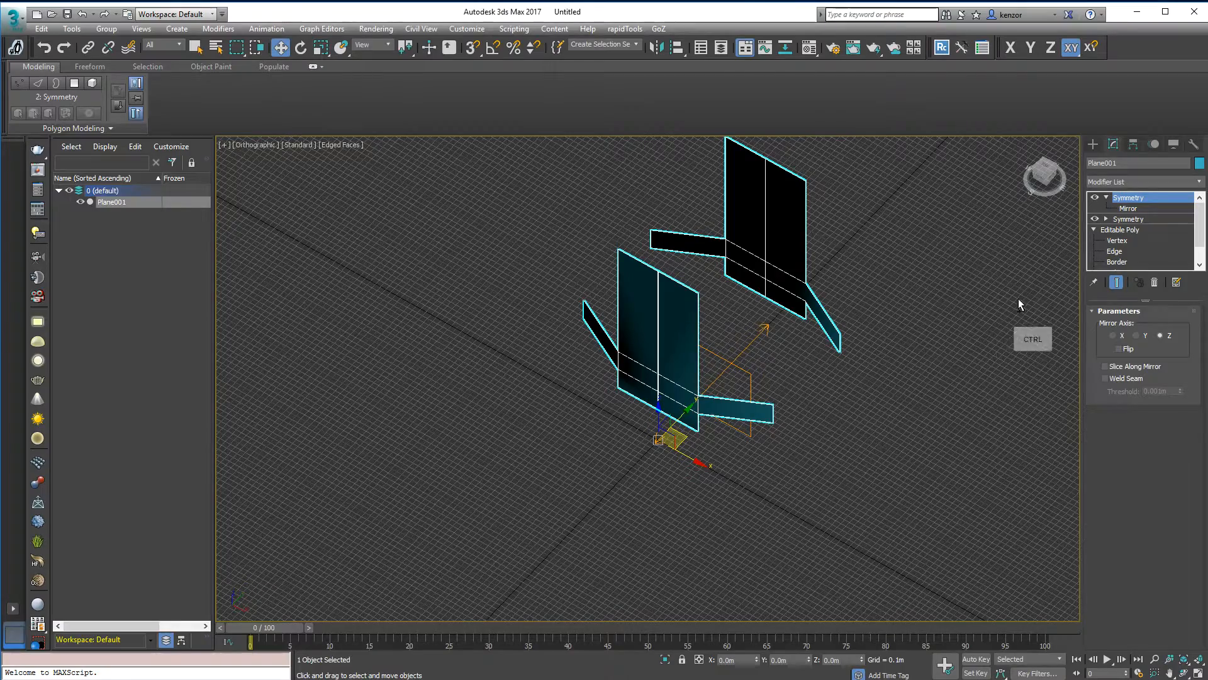
{"action": "key", "text": "ctrl+1"}
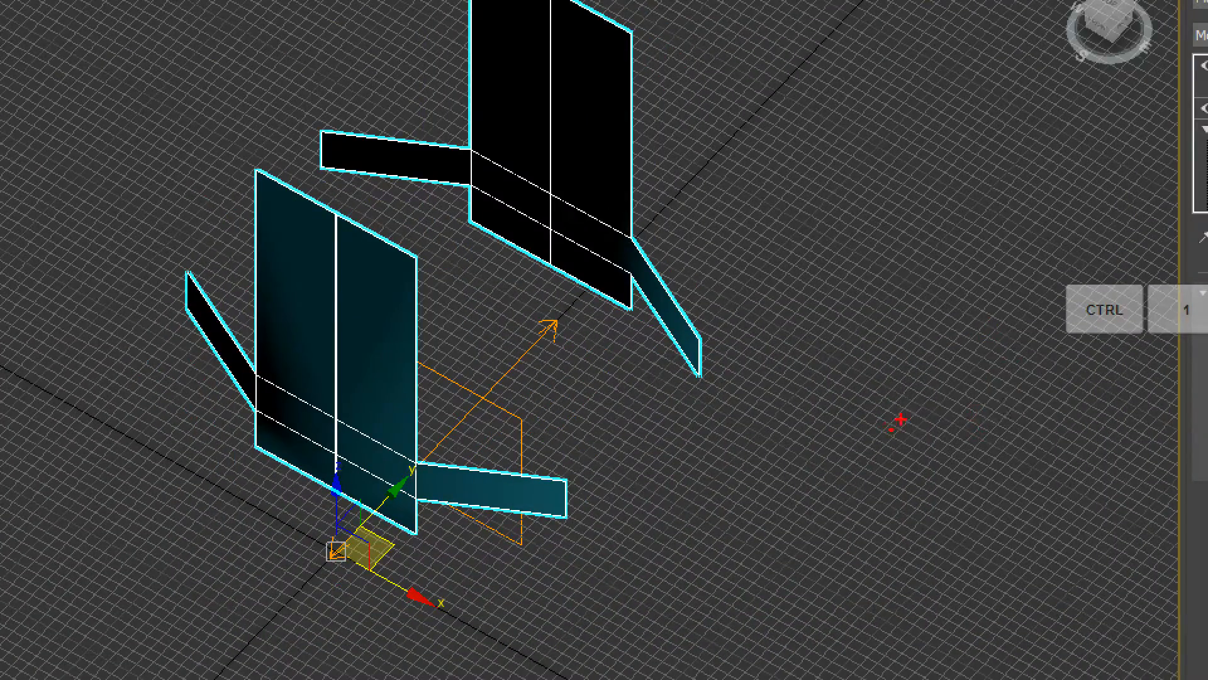
Undo the move of the second Symmetry modifier's Mirror gizmo.
{"action": "key", "text": "ctrl+1"}
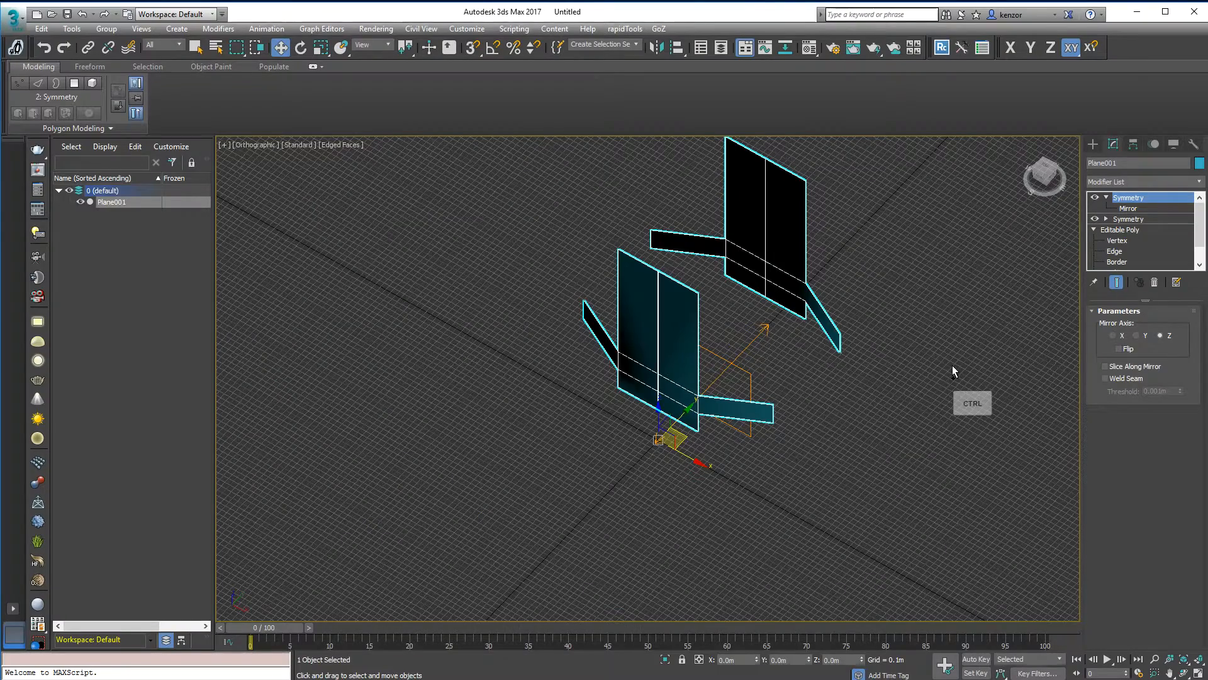
{"action": "key", "text": "ctrl+z"}
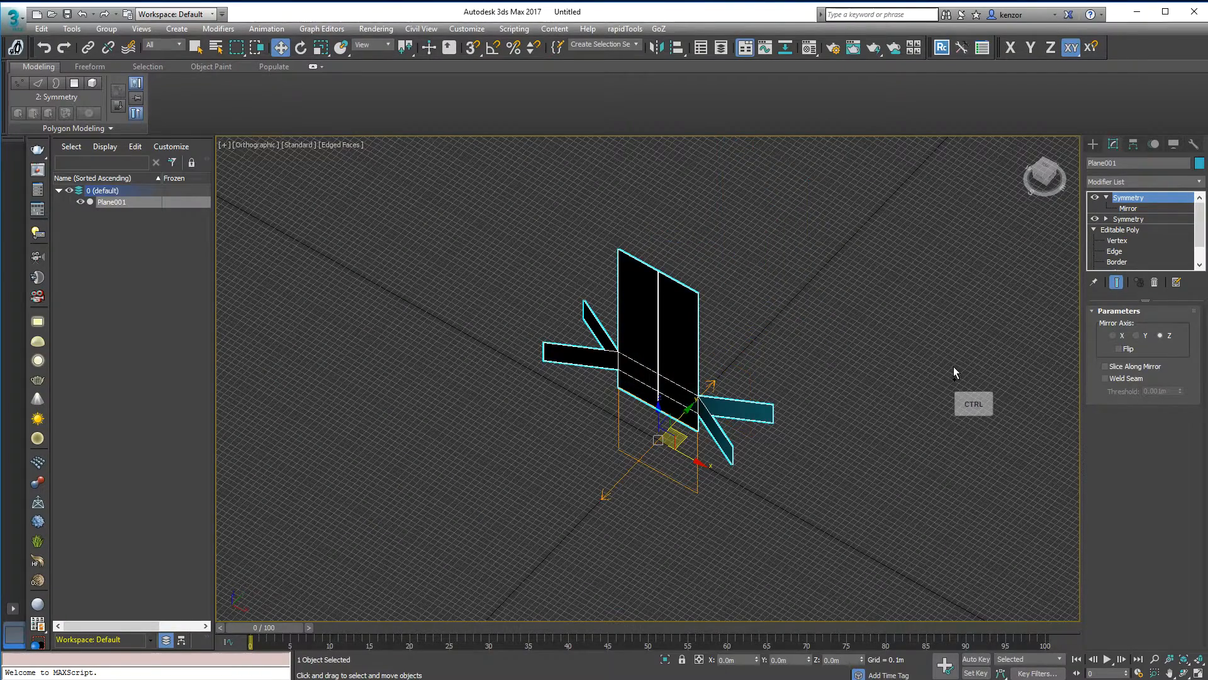
{"action": "middle_click_drag", "start_coordinate": [938, 339], "coordinate": [1064, 232], "text": "alt"}
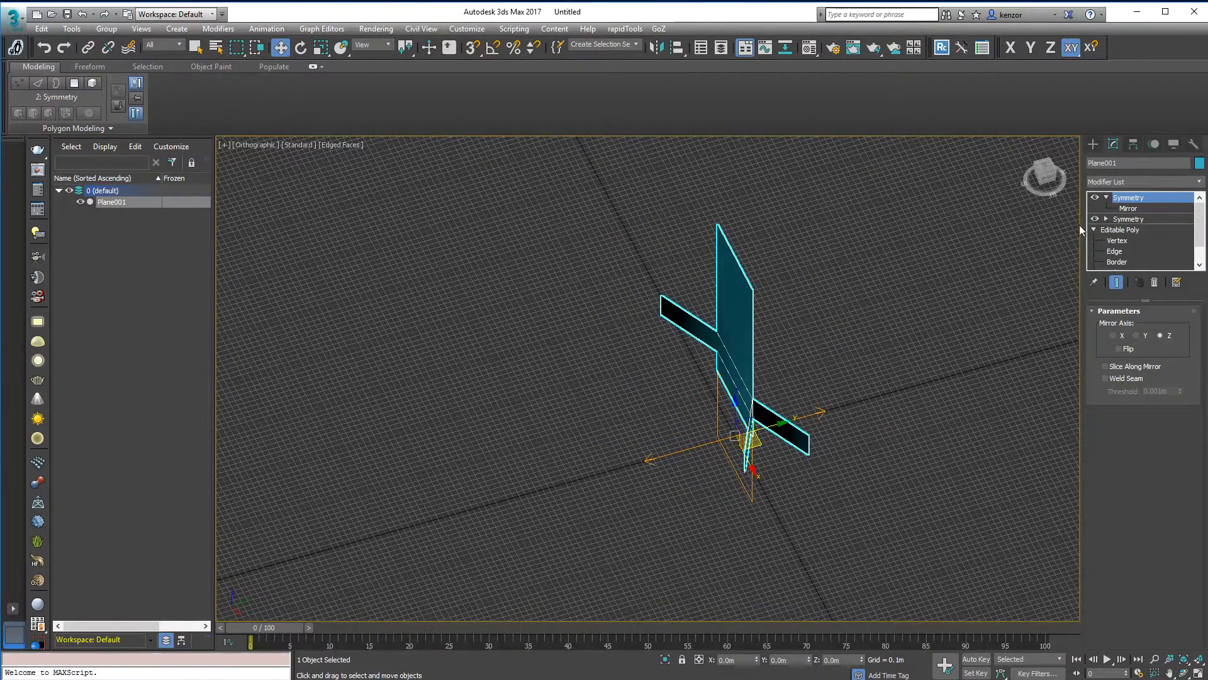
Move the whole Editable Poly element along Y away from the second Symmetry's mirror plane, and leave Element selection.
{"action": "left_click", "coordinate": [1158, 229]}
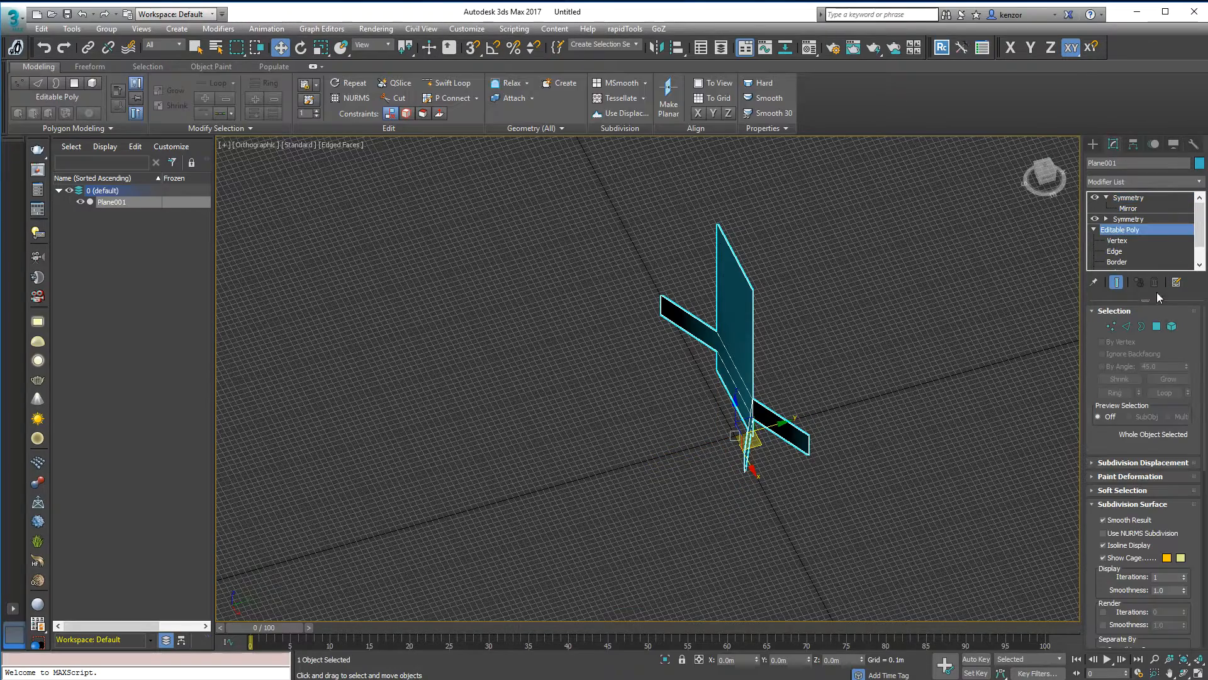
{"action": "left_click", "coordinate": [1174, 325]}
{"action": "left_click", "coordinate": [767, 410]}
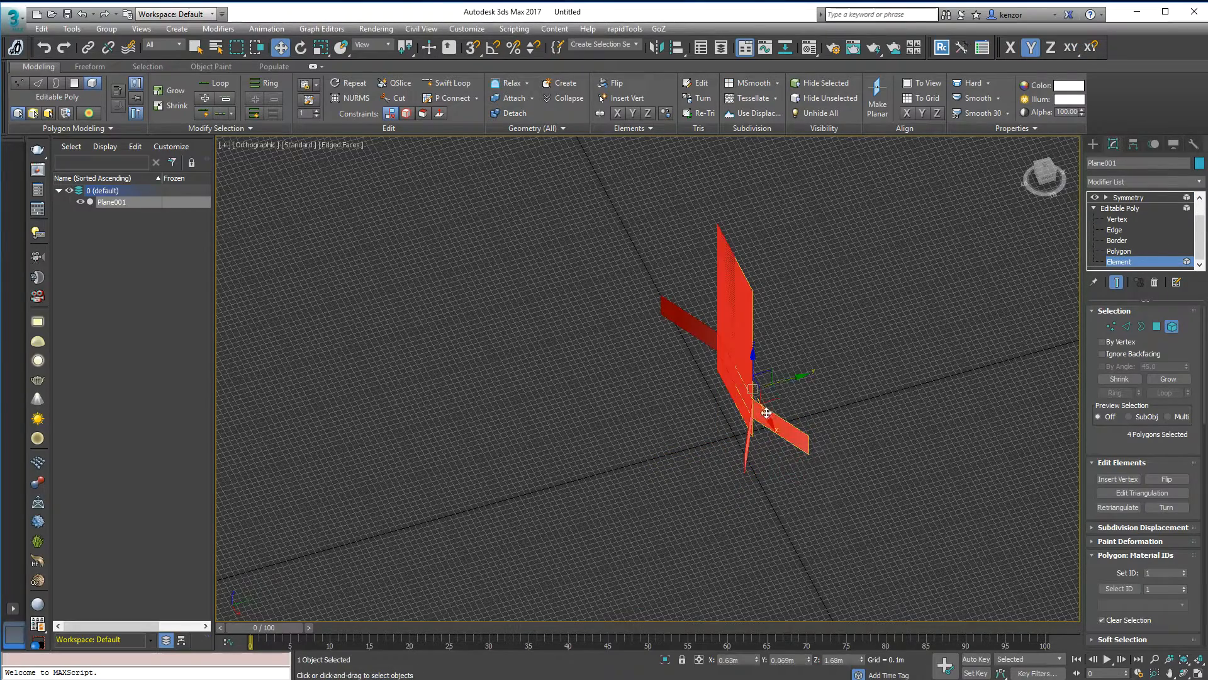
{"action": "mouse_move", "coordinate": [788, 382]}
{"action": "left_mouse_down"}
{"action": "mouse_move", "coordinate": [756, 386]}
{"action": "mouse_move", "coordinate": [769, 382]}
{"action": "left_mouse_up"}
{"action": "middle_click_drag", "start_coordinate": [769, 381], "coordinate": [881, 330], "text": "alt"}
{"action": "left_click", "coordinate": [1172, 327]}
Turn on Slice Along Mirror in the second Symmetry modifier.
{"action": "left_click", "coordinate": [1151, 199]}
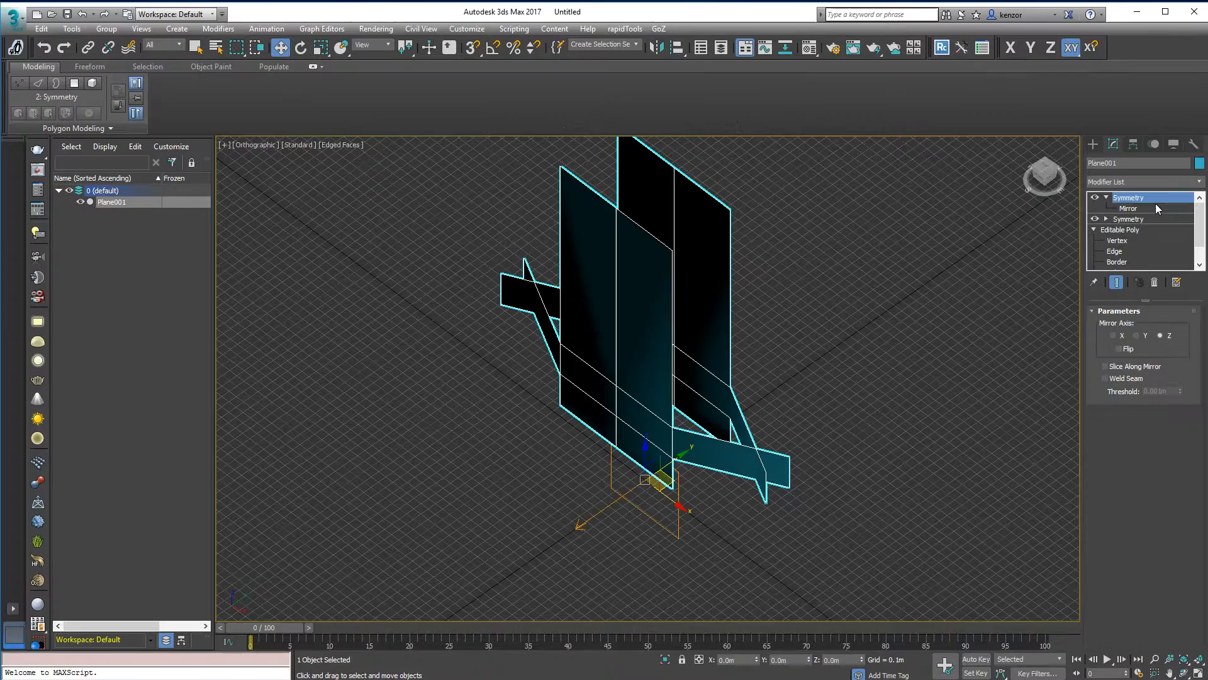
{"action": "left_click", "coordinate": [1106, 366]}
{"action": "mouse_move", "coordinate": [1028, 368]}
{"action": "middle_mouse_down", "text": "alt"}
{"action": "mouse_move", "coordinate": [877, 340]}
{"action": "mouse_move", "coordinate": [1076, 316]}
{"action": "mouse_move", "coordinate": [887, 340]}
{"action": "middle_mouse_up", "text": "alt"}
{"action": "middle_click_drag", "start_coordinate": [888, 340], "coordinate": [923, 314]}
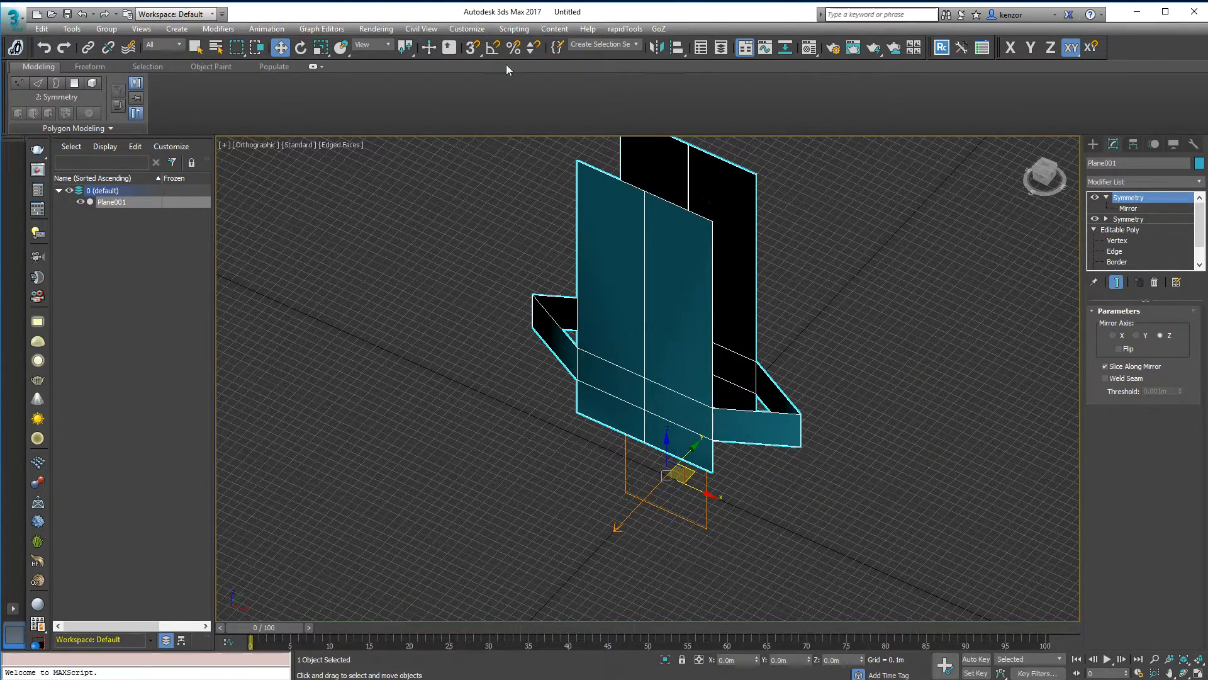
Add a horizontal edge loop through the middle of the guard strip in the Editable Poly with Swift Loop.
{"action": "left_click", "coordinate": [1126, 230]}
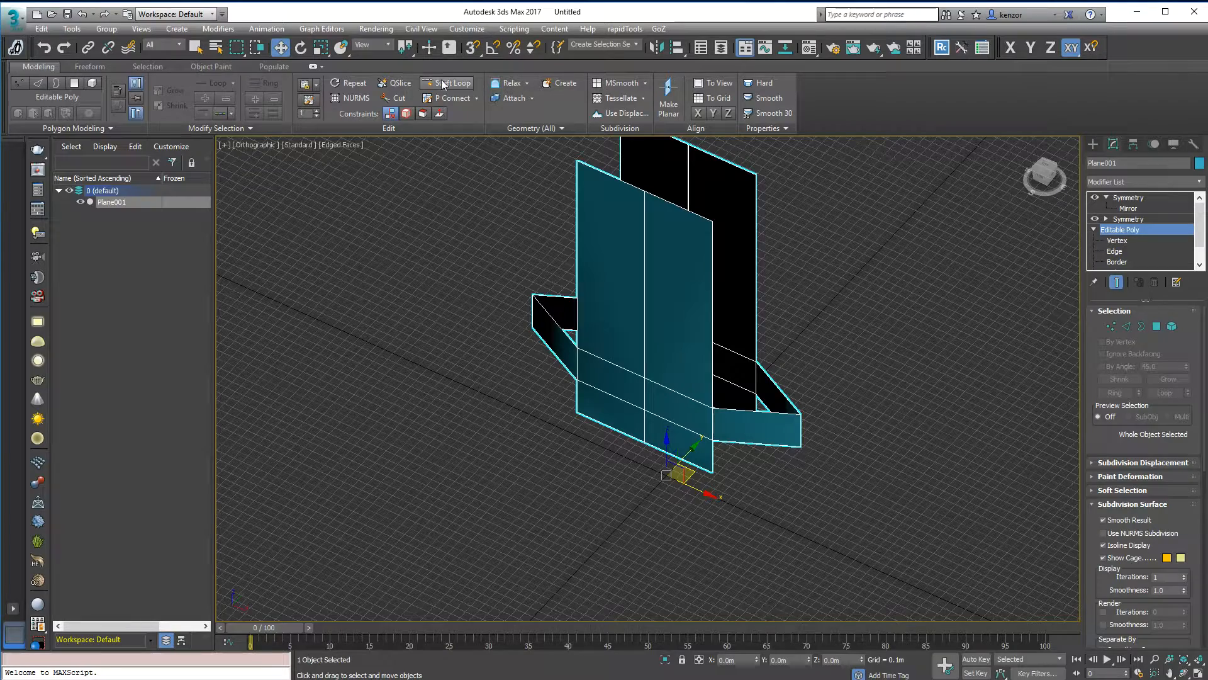
{"action": "left_click", "coordinate": [1126, 326]}
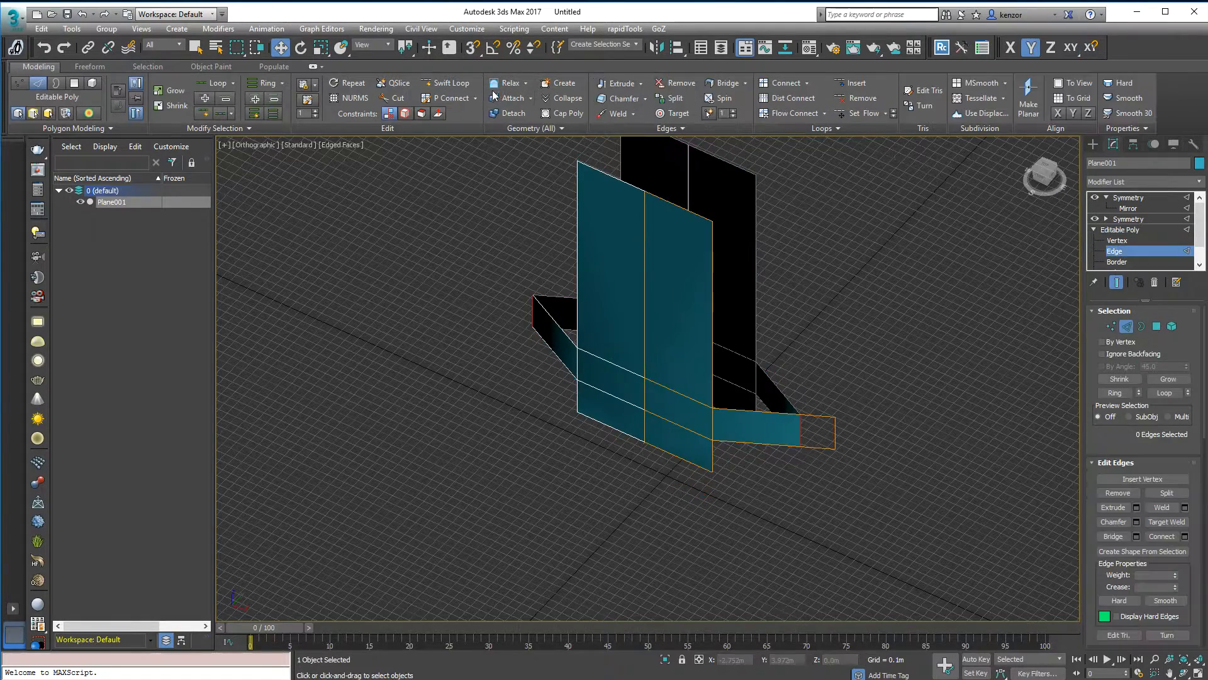
{"action": "left_click", "coordinate": [448, 82]}
{"action": "left_click", "coordinate": [708, 422]}
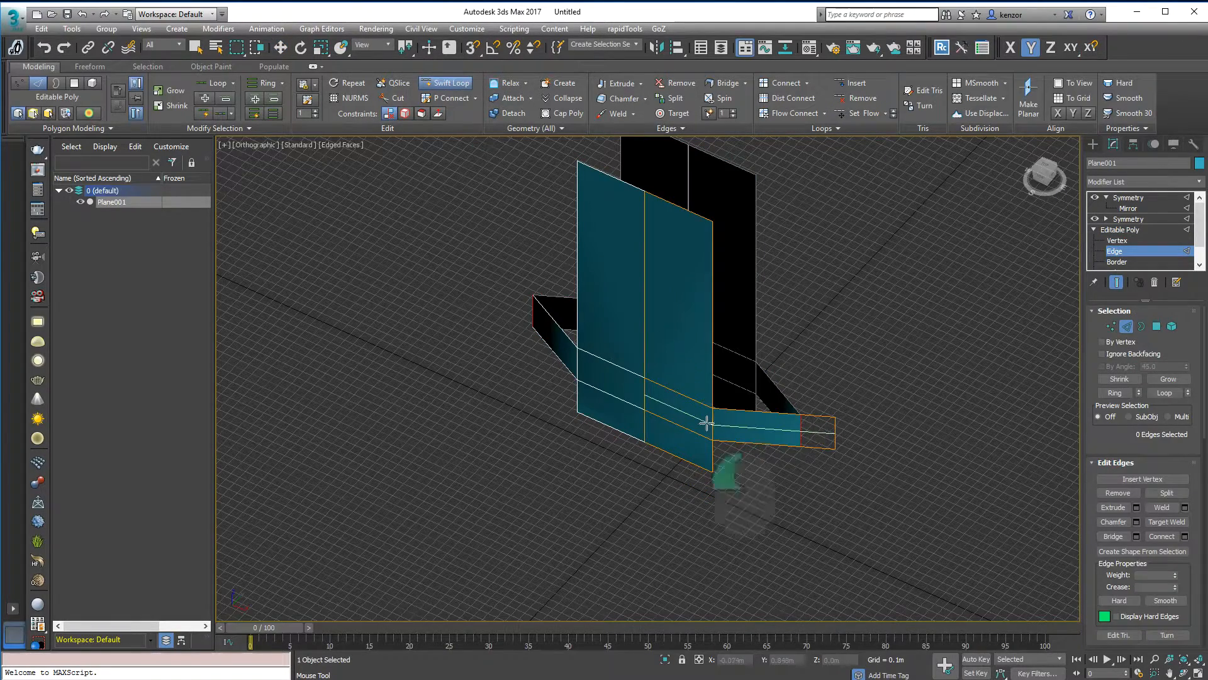
{"action": "middle_click_drag", "start_coordinate": [839, 365], "coordinate": [829, 406], "text": "alt"}
{"action": "right_click", "coordinate": [914, 353]}
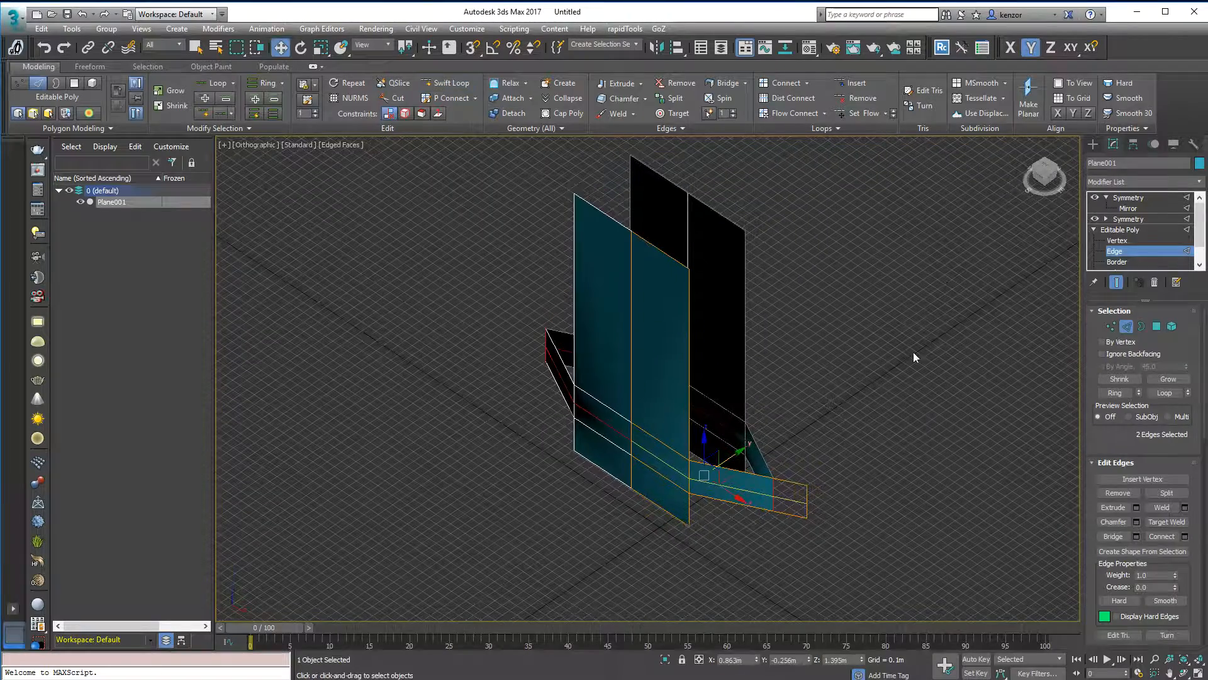
Move the blade's outer-side vertices at the guard and bottom corner along Y toward the mirror plane.
{"action": "left_click", "coordinate": [1111, 326]}
{"action": "left_click", "coordinate": [702, 453]}
{"action": "left_click", "coordinate": [689, 459]}
{"action": "left_click", "coordinate": [689, 493], "text": "ctrl"}
{"action": "left_click", "coordinate": [689, 524], "text": "ctrl"}
{"action": "middle_click_drag", "start_coordinate": [785, 414], "coordinate": [730, 438], "text": "alt"}
{"action": "left_click_drag", "start_coordinate": [719, 486], "coordinate": [757, 479]}
Move the outer top corner vertex of the blade along Y to about 0.011 m, meeting the mirror plane.
{"action": "middle_click_drag", "start_coordinate": [783, 375], "coordinate": [801, 261], "text": "alt"}
{"action": "middle_click_drag", "start_coordinate": [800, 261], "coordinate": [798, 355]}
{"action": "left_click", "coordinate": [692, 369]}
{"action": "middle_click_drag", "start_coordinate": [700, 370], "coordinate": [784, 344], "text": "alt"}
{"action": "left_click_drag", "start_coordinate": [718, 356], "coordinate": [751, 348]}
{"action": "middle_click_drag", "start_coordinate": [752, 349], "coordinate": [794, 437]}
{"action": "middle_click_drag", "start_coordinate": [646, 390], "coordinate": [669, 437], "text": "alt"}
Extrude the blade's top edge upward to start the pointed tip.
{"action": "left_click", "coordinate": [1126, 327]}
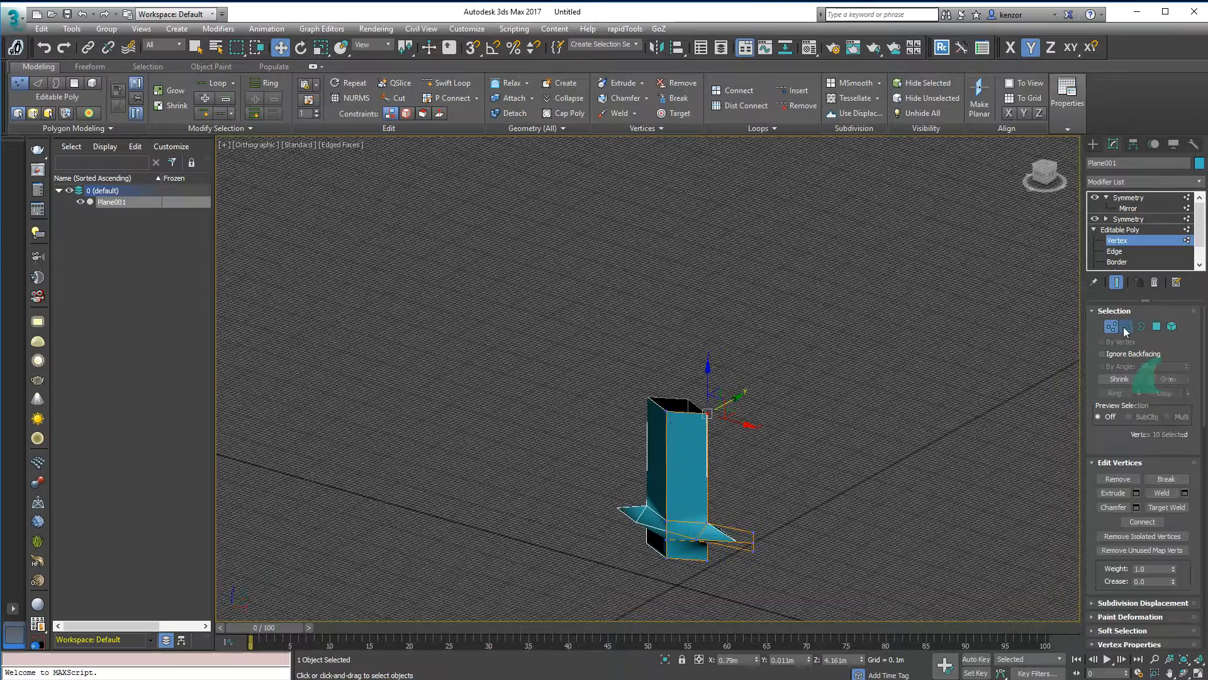
{"action": "left_click", "coordinate": [685, 411]}
{"action": "left_click_drag", "start_coordinate": [687, 387], "coordinate": [749, 280], "text": "shift"}
Move the extruded edge's vertices inward toward the blade's centre to narrow the tip, undoing the last adjustment.
{"action": "left_click", "coordinate": [1111, 326]}
{"action": "scroll", "coordinate": [783, 300], "scroll_direction": "up", "scroll_amount": 1}
{"action": "scroll", "coordinate": [760, 250], "scroll_direction": "up", "scroll_amount": 4}
{"action": "left_click_drag", "start_coordinate": [682, 273], "coordinate": [696, 299]}
{"action": "middle_click_drag", "start_coordinate": [708, 299], "coordinate": [658, 278], "text": "alt"}
{"action": "left_click_drag", "start_coordinate": [587, 268], "coordinate": [679, 273]}
{"action": "middle_click_drag", "start_coordinate": [700, 270], "coordinate": [736, 263], "text": "alt"}
{"action": "mouse_move", "coordinate": [681, 267]}
{"action": "left_mouse_down"}
{"action": "mouse_move", "coordinate": [719, 296]}
{"action": "mouse_move", "coordinate": [696, 279]}
{"action": "left_mouse_up"}
{"action": "key", "text": "ctrl+z"}
Align the blade's tip vertex to the centre at about X -0.003 m, Y -0.001 m and Z 7.11 m.
{"action": "middle_click_drag", "start_coordinate": [718, 268], "coordinate": [711, 264], "text": "alt"}
{"action": "left_click_drag", "start_coordinate": [710, 263], "coordinate": [679, 266]}
{"action": "middle_click_drag", "start_coordinate": [678, 266], "coordinate": [720, 239], "text": "alt"}
{"action": "left_click_drag", "start_coordinate": [652, 252], "coordinate": [738, 281]}
{"action": "left_click", "coordinate": [578, 99]}
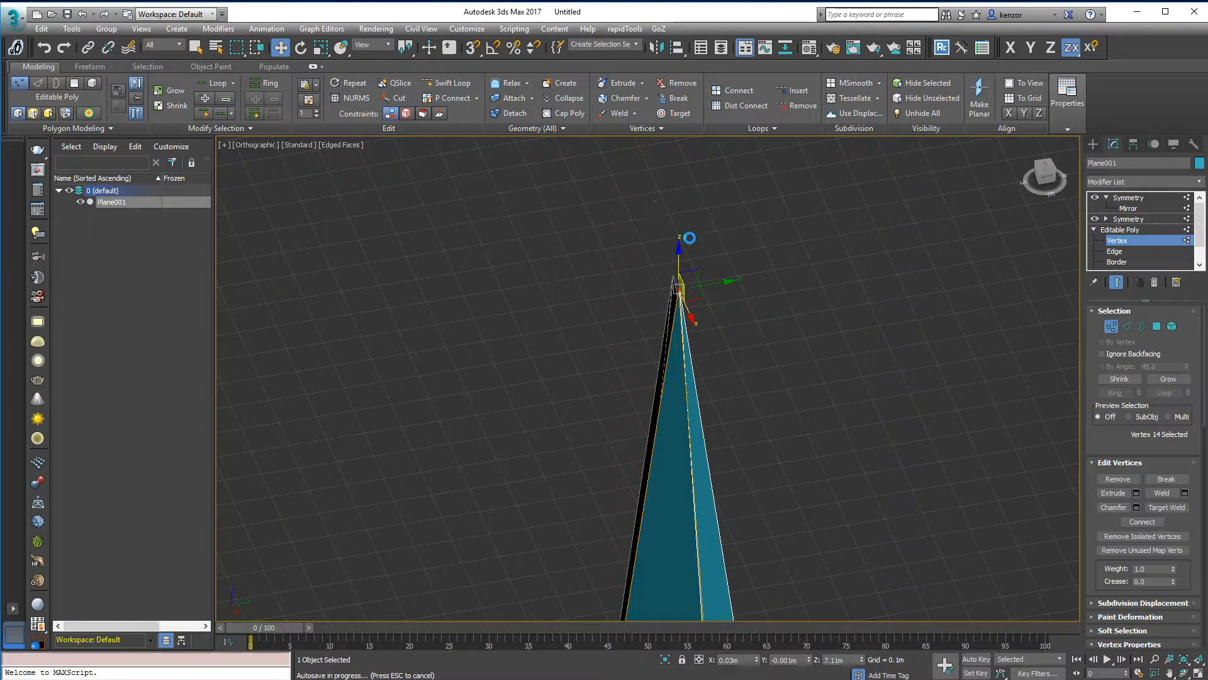
{"action": "middle_click_drag", "start_coordinate": [743, 276], "coordinate": [763, 283], "text": "alt"}
{"action": "left_click_drag", "start_coordinate": [708, 297], "coordinate": [700, 296]}
{"action": "scroll", "coordinate": [755, 378], "scroll_direction": "up", "scroll_amount": 3}
{"action": "scroll", "coordinate": [787, 503], "scroll_direction": "down", "scroll_amount": 5}
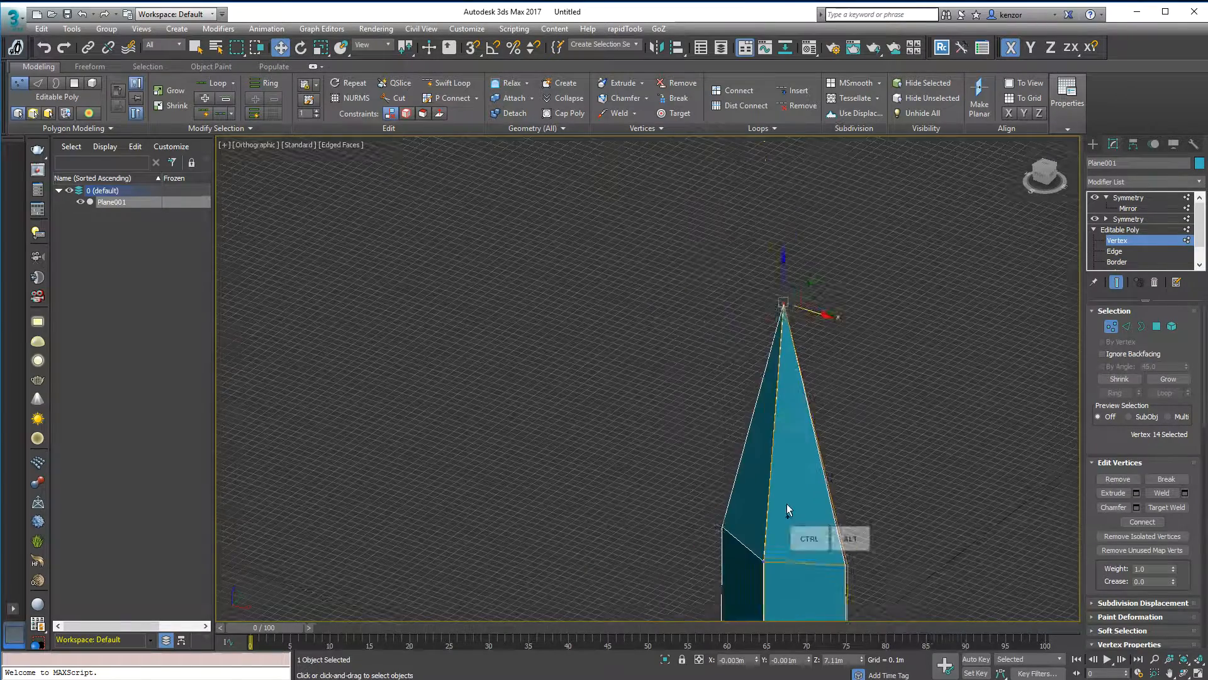
Pull the handle's outer vertices inward and raise the three end vertices of the guard.
{"action": "scroll", "coordinate": [814, 451], "scroll_direction": "up", "scroll_amount": 4}
{"action": "middle_click_drag", "start_coordinate": [813, 354], "coordinate": [800, 471], "text": "alt"}
{"action": "left_click_drag", "start_coordinate": [816, 512], "coordinate": [638, 443]}
{"action": "middle_click_drag", "start_coordinate": [642, 446], "coordinate": [802, 458], "text": "alt"}
{"action": "left_click_drag", "start_coordinate": [762, 419], "coordinate": [904, 433]}
{"action": "left_click_drag", "start_coordinate": [909, 364], "coordinate": [917, 329]}
{"action": "middle_click_drag", "start_coordinate": [917, 329], "coordinate": [932, 403], "text": "alt"}
Add an edge loop near the guard's end with Swift Loop and move its middle vertex along Y to about -0.264 m.
{"action": "left_click", "coordinate": [450, 83]}
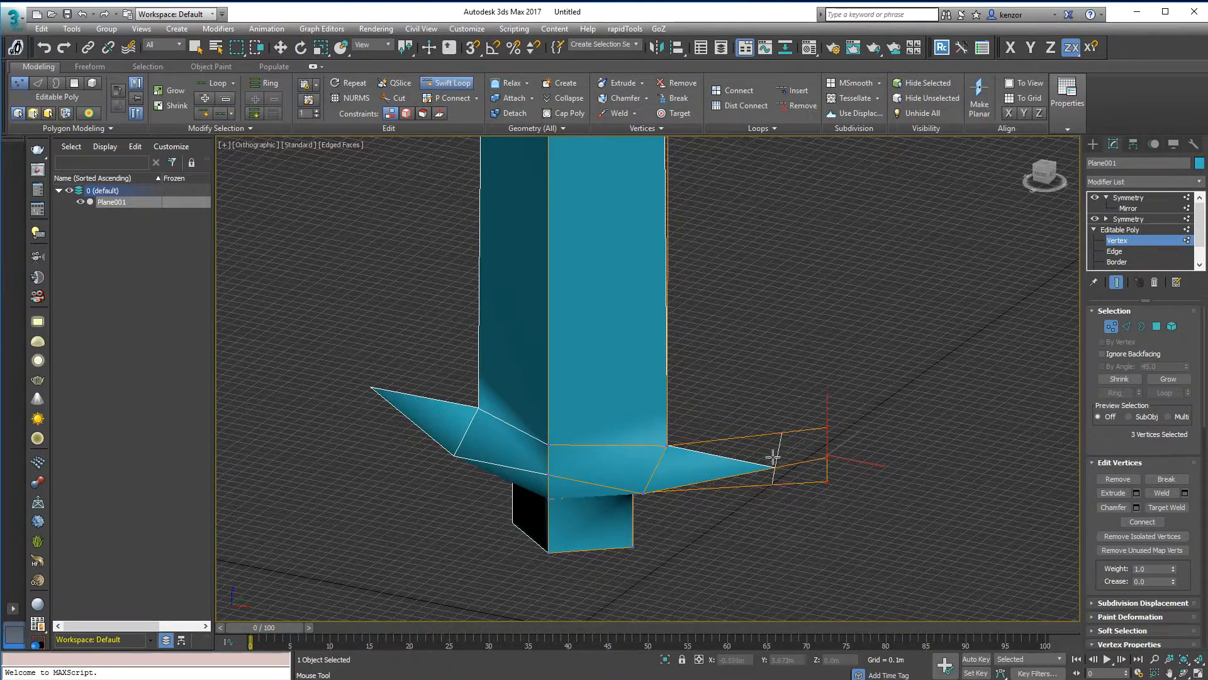
{"action": "middle_click_drag", "start_coordinate": [863, 372], "coordinate": [885, 361], "text": "alt"}
{"action": "right_click", "coordinate": [886, 379]}
{"action": "left_click", "coordinate": [784, 478]}
{"action": "left_click", "coordinate": [779, 473]}
{"action": "left_click_drag", "start_coordinate": [783, 469], "coordinate": [778, 463]}
{"action": "middle_click_drag", "start_coordinate": [777, 464], "coordinate": [782, 425], "text": "alt"}
{"action": "scroll", "coordinate": [784, 424], "scroll_direction": "up", "scroll_amount": 2}
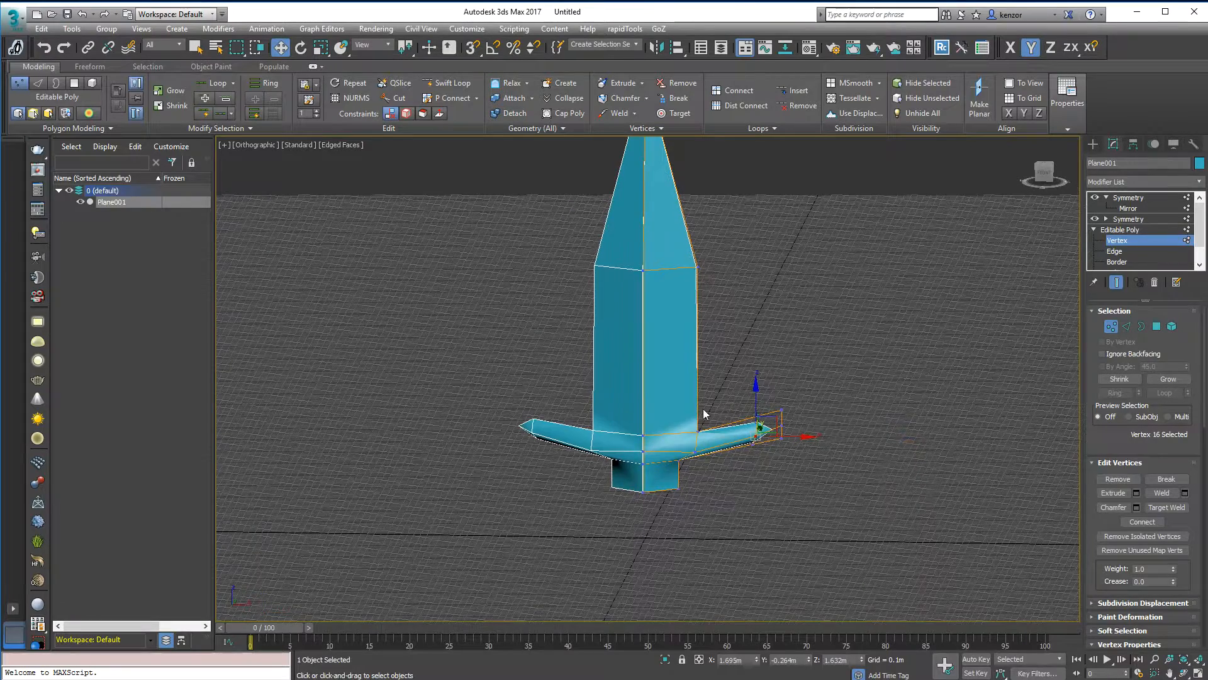
Move the outer vertex where the blade meets the guard inward along X to about 0.561 m.
{"action": "left_click_drag", "start_coordinate": [692, 411], "coordinate": [730, 431]}
{"action": "left_click_drag", "start_coordinate": [676, 274], "coordinate": [723, 431]}
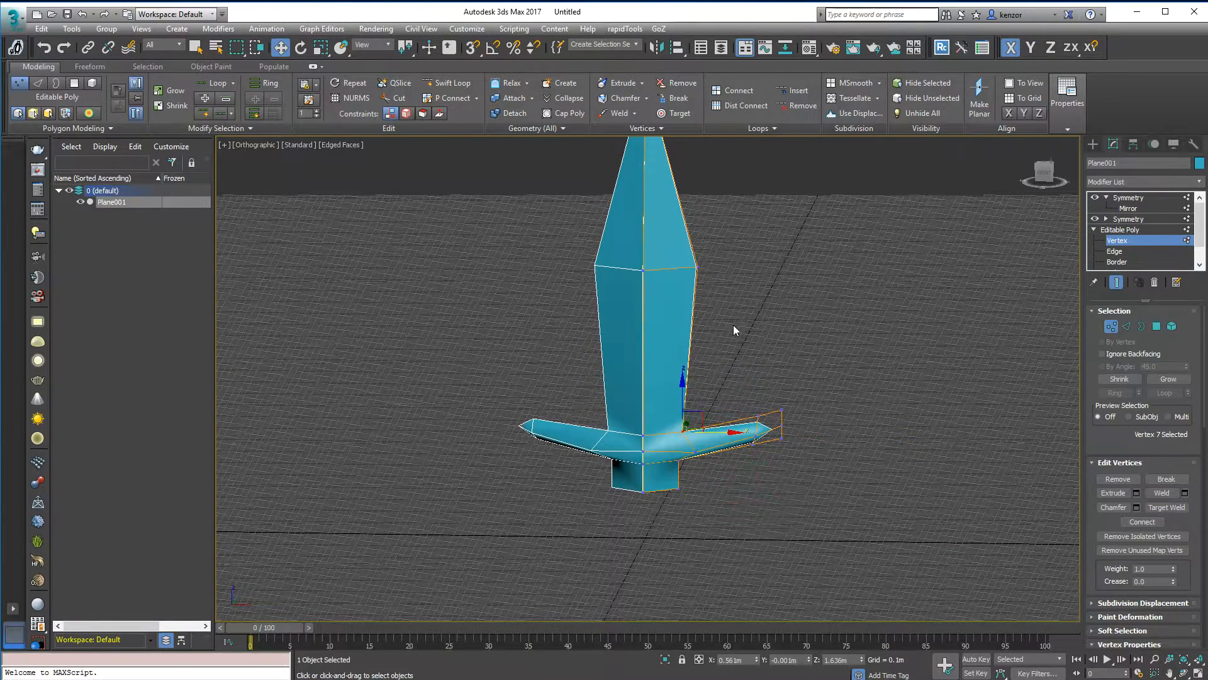
Lower the handle's two bottom vertices along Z to about -0.7 m, and leave Vertex selection.
{"action": "middle_click_drag", "start_coordinate": [725, 473], "coordinate": [725, 489]}
{"action": "left_click_drag", "start_coordinate": [602, 508], "coordinate": [603, 506]}
{"action": "left_click_drag", "start_coordinate": [664, 470], "coordinate": [669, 553]}
{"action": "mouse_move", "coordinate": [734, 480]}
{"action": "middle_mouse_down", "text": "alt"}
{"action": "mouse_move", "coordinate": [693, 489]}
{"action": "mouse_move", "coordinate": [738, 513]}
{"action": "mouse_move", "coordinate": [739, 465]}
{"action": "middle_mouse_up", "text": "alt"}
{"action": "scroll", "coordinate": [791, 450], "scroll_direction": "up", "scroll_amount": 3}
{"action": "middle_click_drag", "start_coordinate": [798, 421], "coordinate": [787, 390], "text": "alt"}
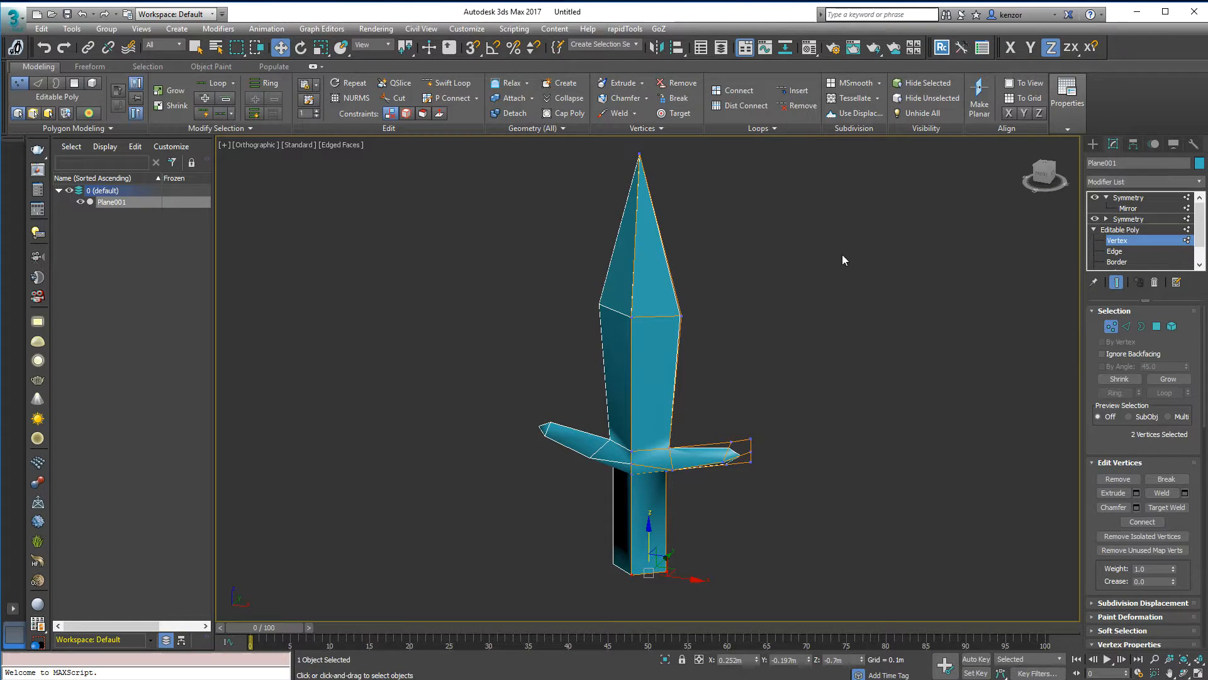
{"action": "middle_click_drag", "start_coordinate": [855, 263], "coordinate": [1067, 340], "text": "alt"}
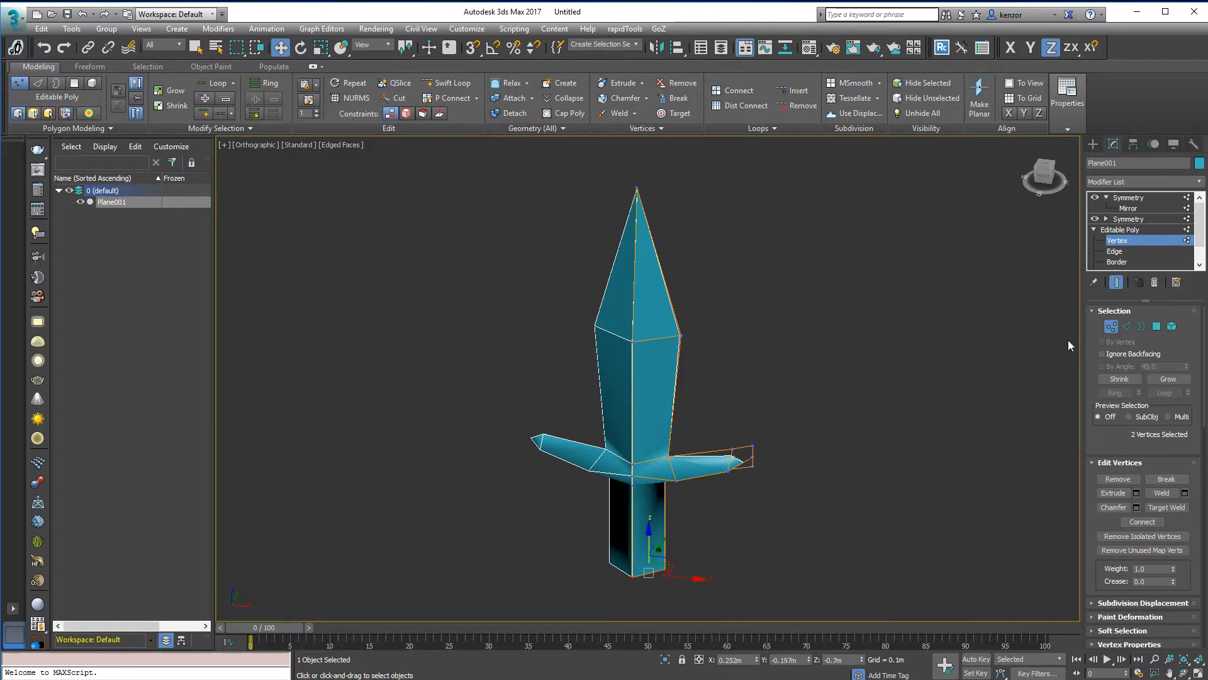
{"action": "left_click", "coordinate": [1111, 327]}
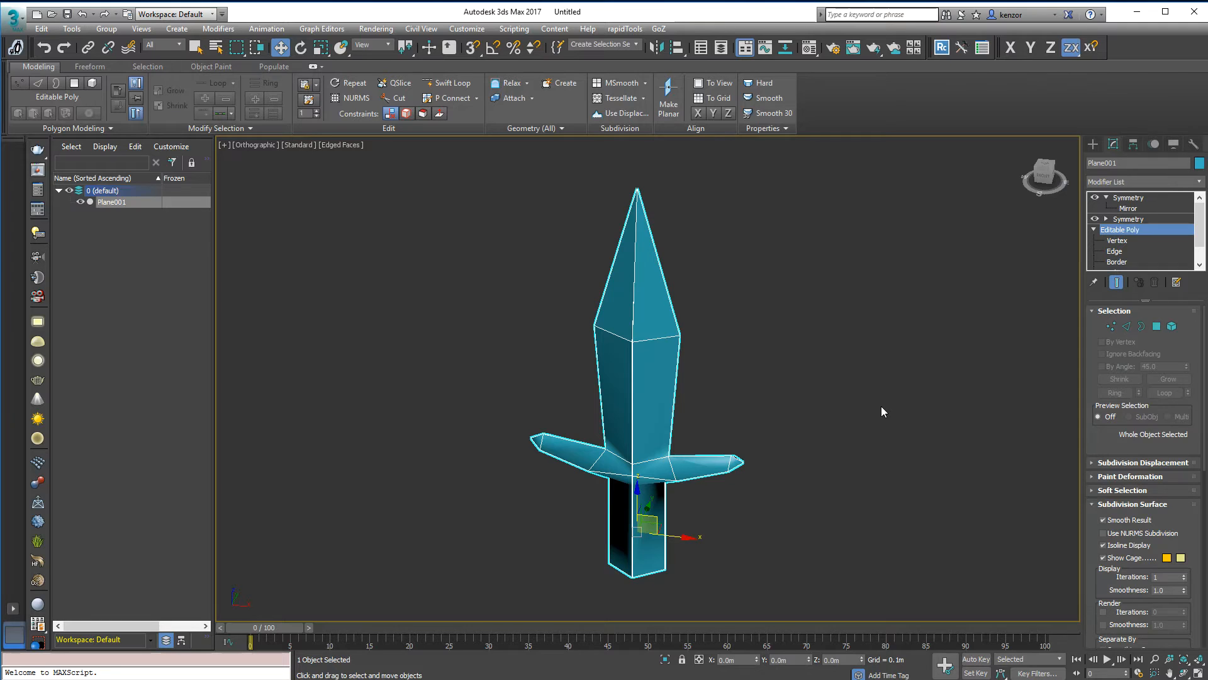